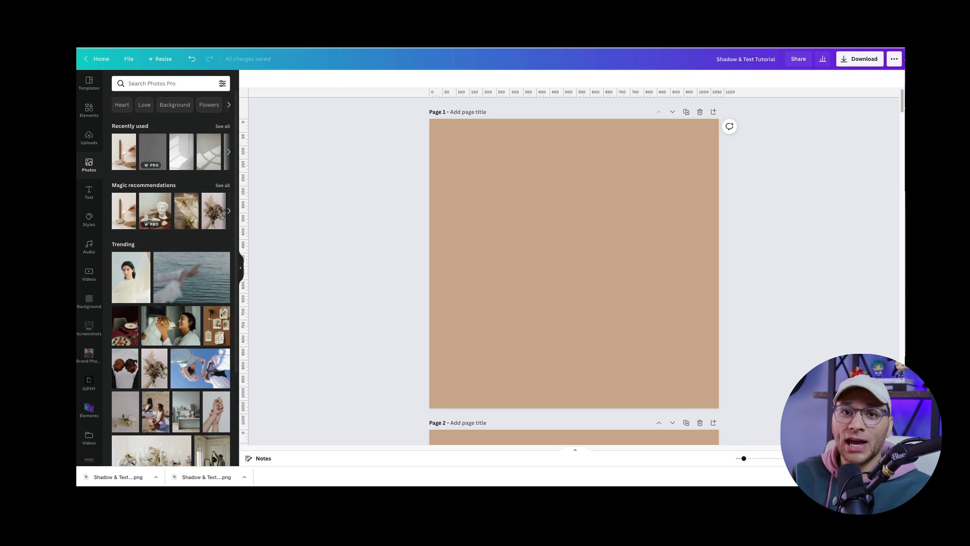
Step: Add the candle photo to page 1 and apply a Drop shadow to it
left_click(124, 152)
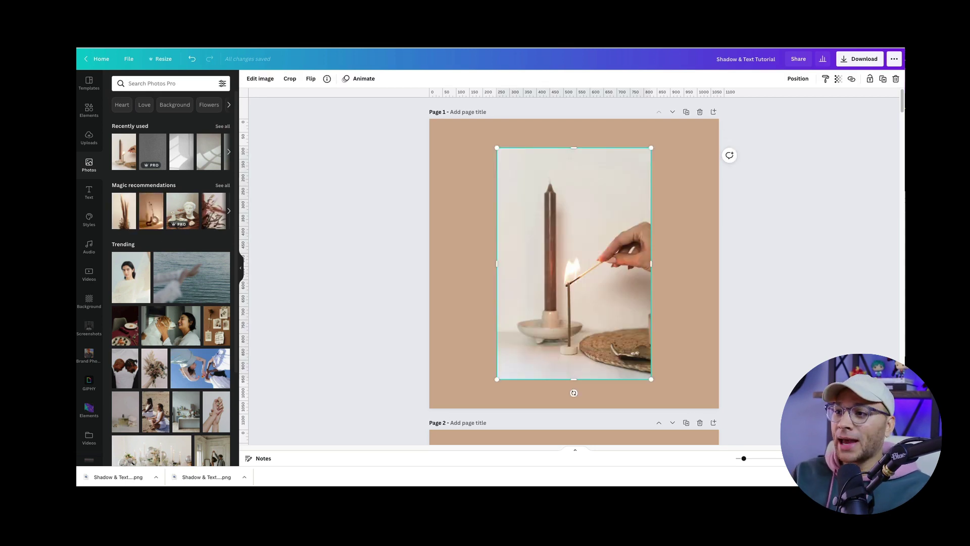
left_click(260, 79)
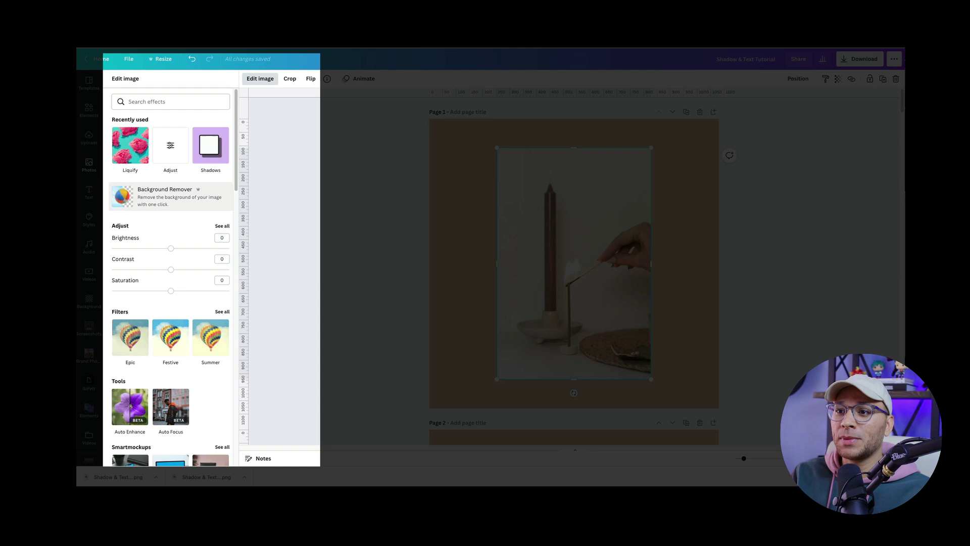
scroll(170, 278, "down", 4)
scroll(171, 278, "down", 3)
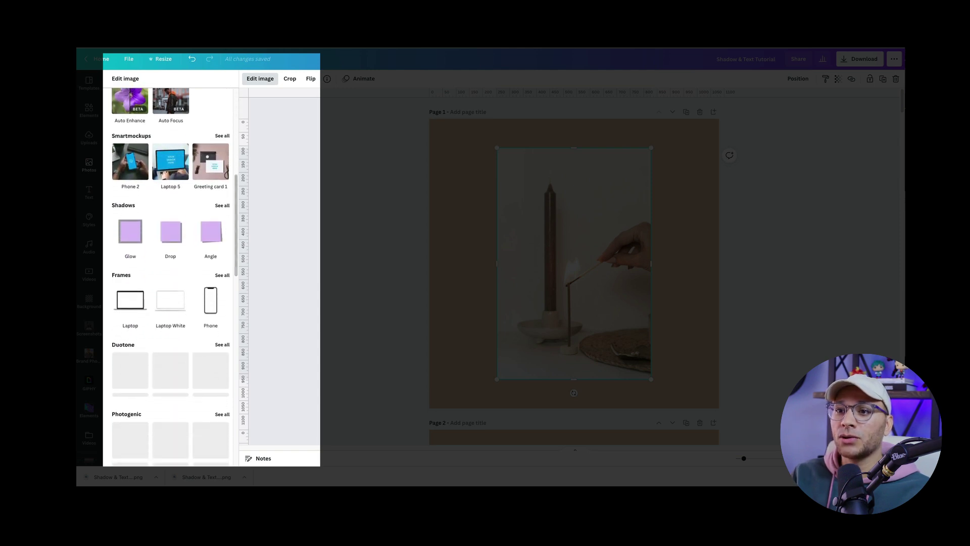
left_click(170, 231)
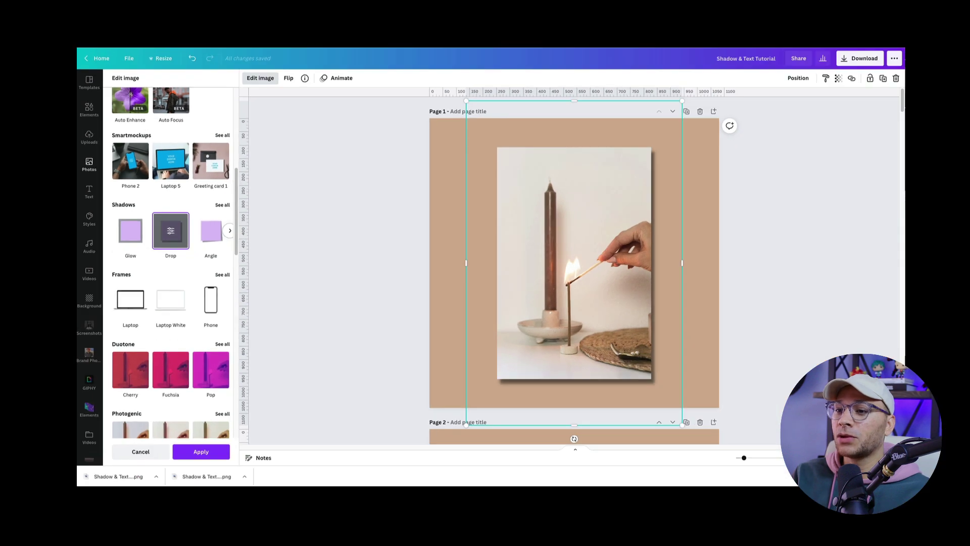
Step: Set the drop shadow to Offset 5, Angle -2 and Transparency 65
left_click(170, 230)
left_click_drag(141, 133, 147, 157)
left_click_drag(171, 181, 188, 182)
left_click(201, 452)
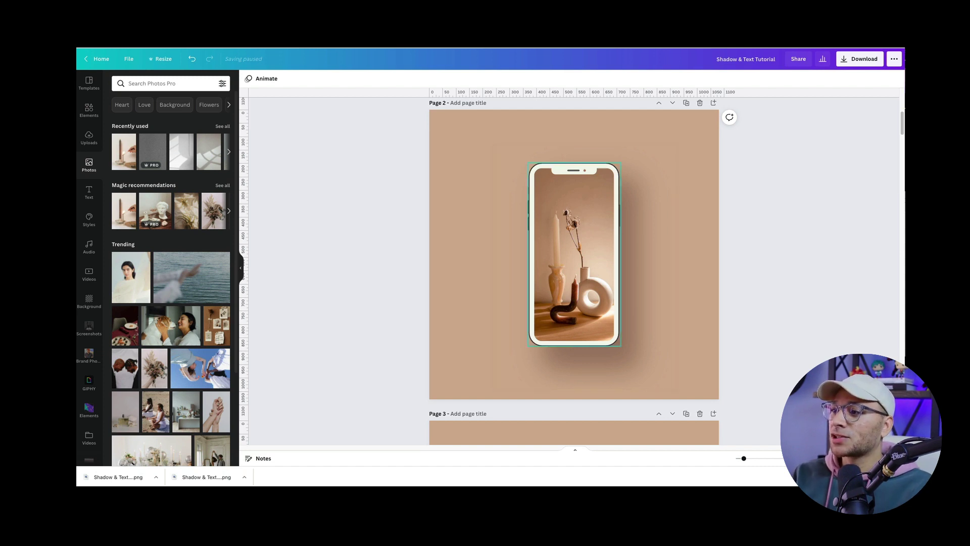
Step: Remove the photo from page 2's phone frame, then undo to restore it
left_click(574, 253)
key("Delete")
key("Escape")
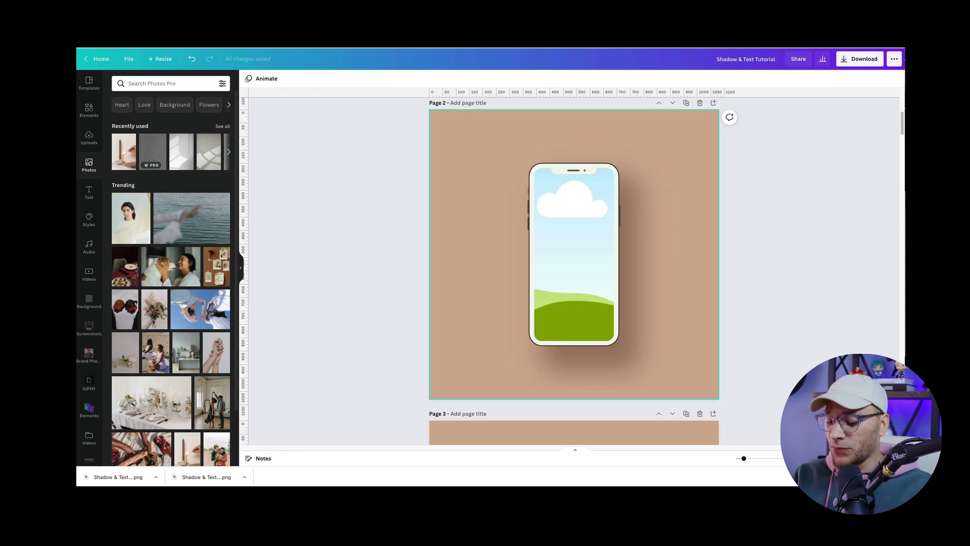
key("ctrl+z")
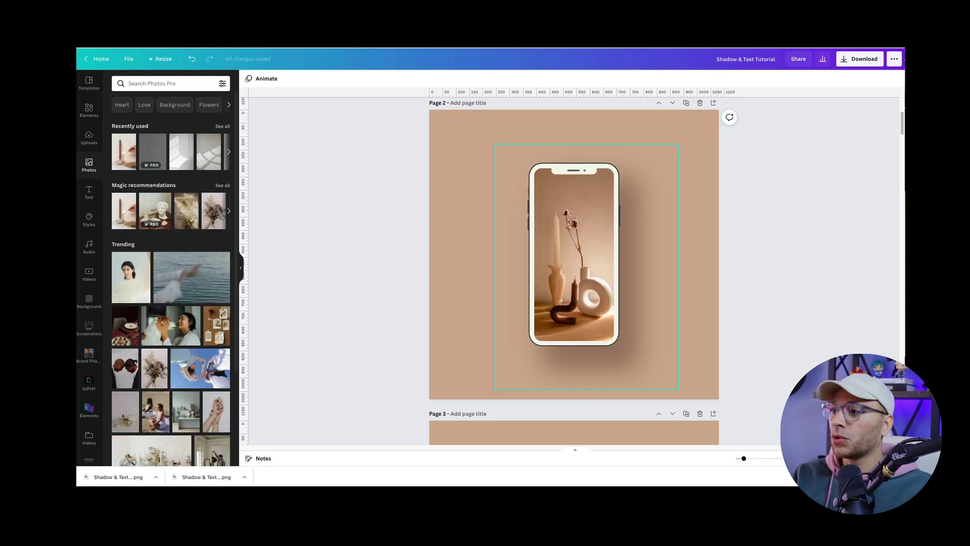
Step: Move the phone's shadow image right and down, then scroll to page 3
left_click_drag(647, 303, 668, 316)
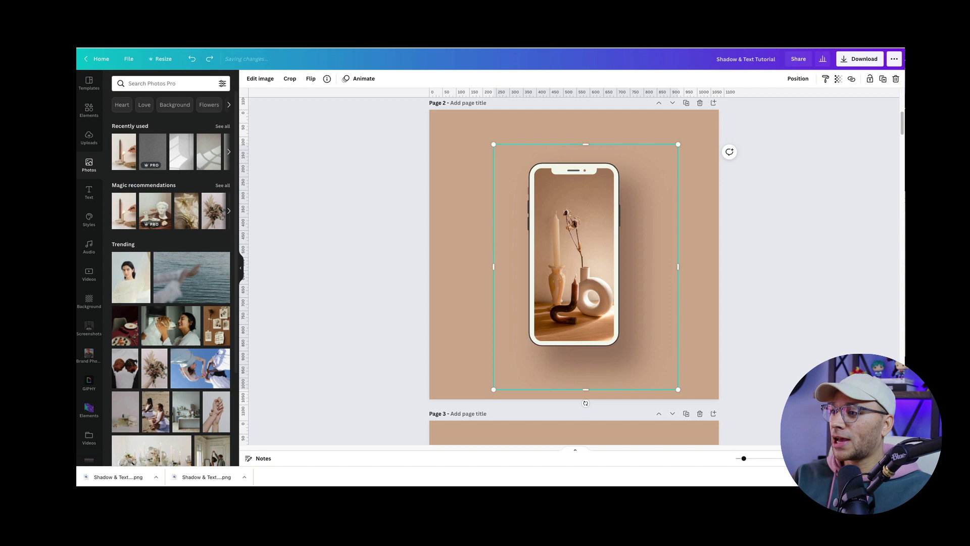
key("Escape")
scroll(574, 271, "down", 3)
scroll(574, 271, "down", 5)
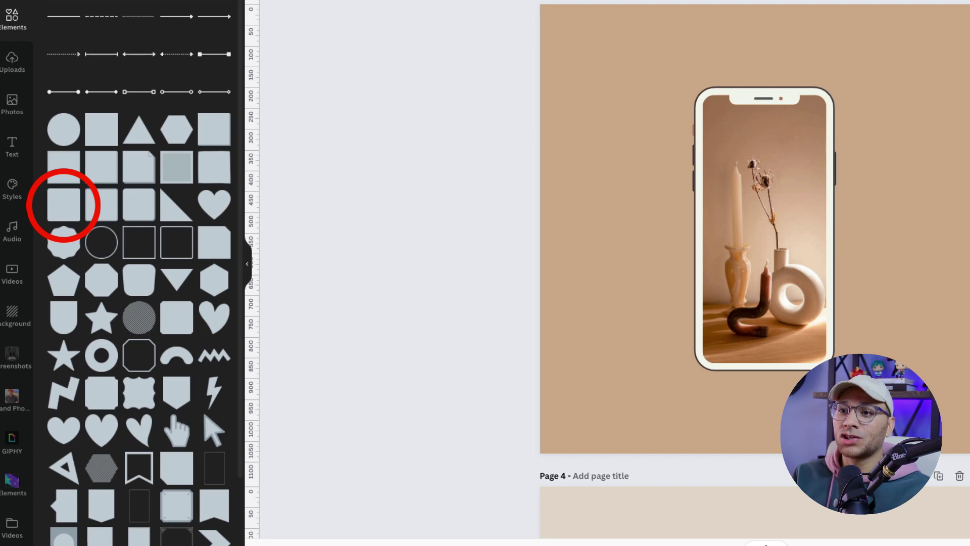
Step: Add a rounded square and resize it to cover page 3's phone
left_click(64, 205)
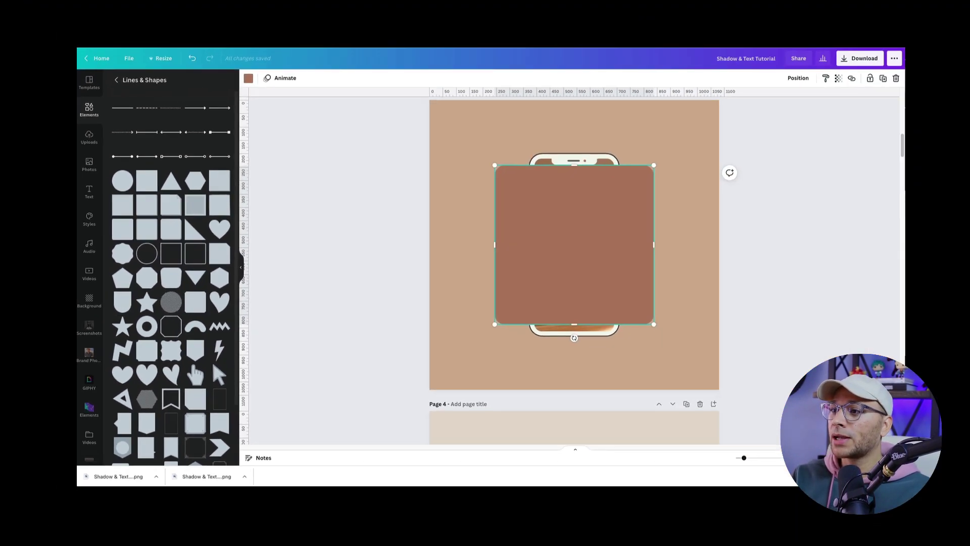
left_click_drag(641, 229, 620, 244)
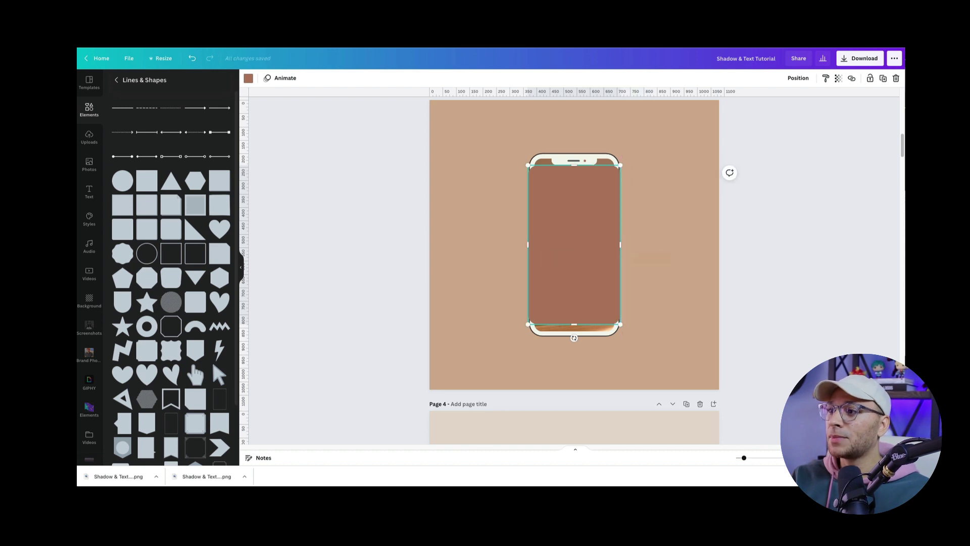
left_click_drag(574, 165, 574, 153)
left_click_drag(574, 324, 574, 336)
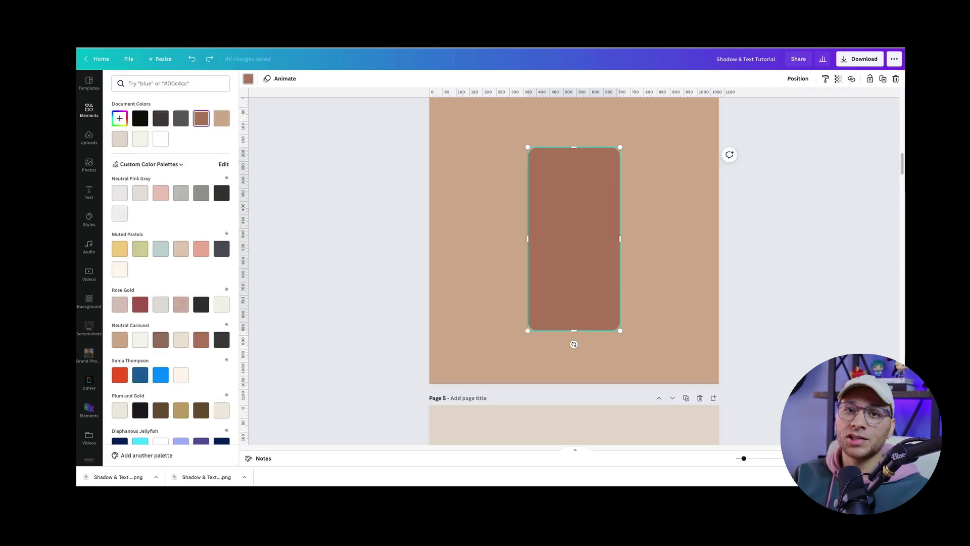
Step: Colour the shape deep brown #693F2C and bring up the Download panel
left_click(120, 119)
left_click_drag(163, 151, 178, 161)
key("Escape")
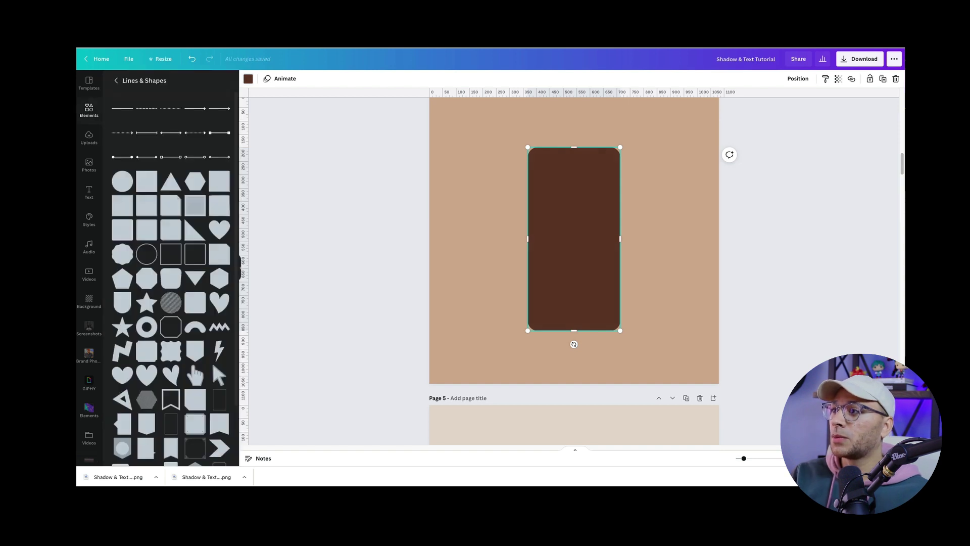
key("Escape")
left_click(859, 59)
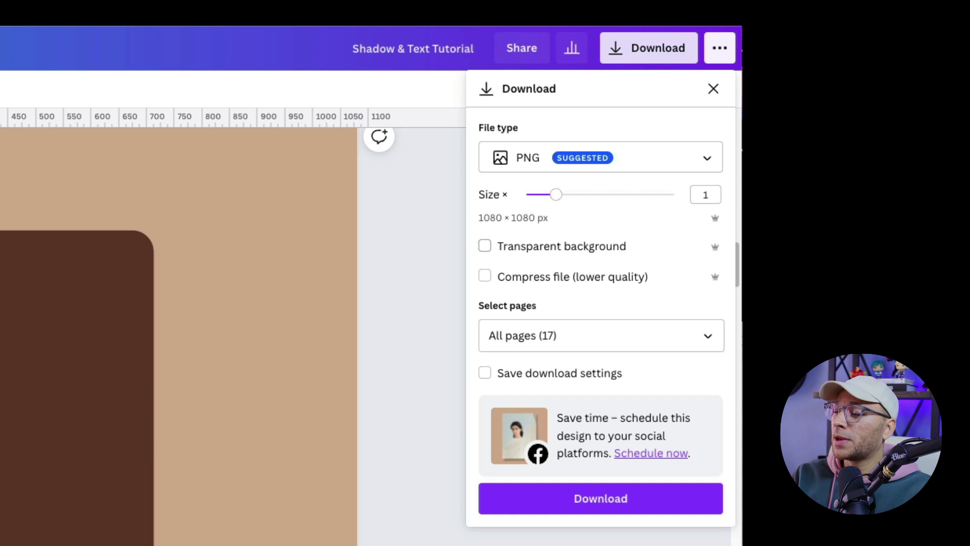
Step: Download the brown shape as a transparent-background PNG and upload it to the Shadows Tutorial folder
left_click(504, 239)
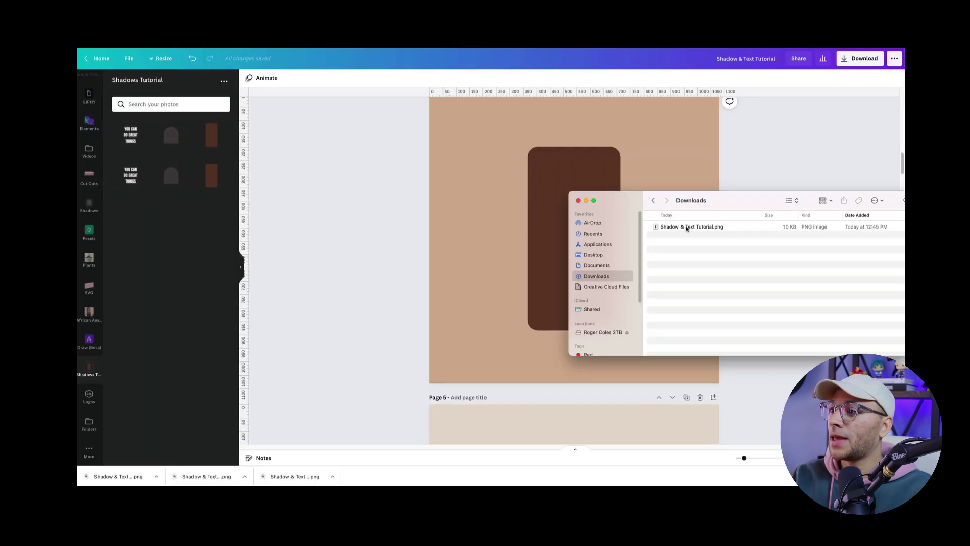
left_click_drag(686, 228, 179, 118)
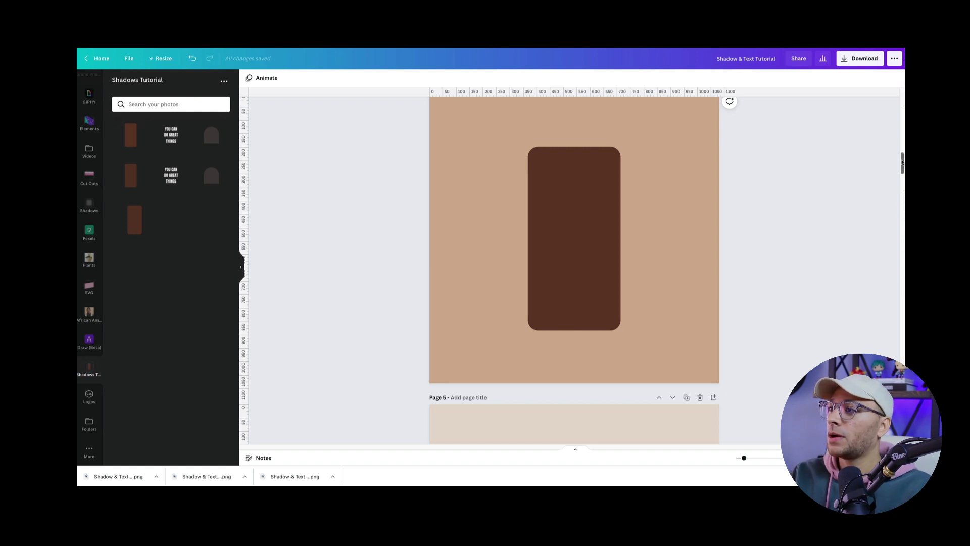
Step: Replace the brown rectangle with the uploaded PNG, resized so the shape matches the phone
left_click_drag(901, 162, 899, 141)
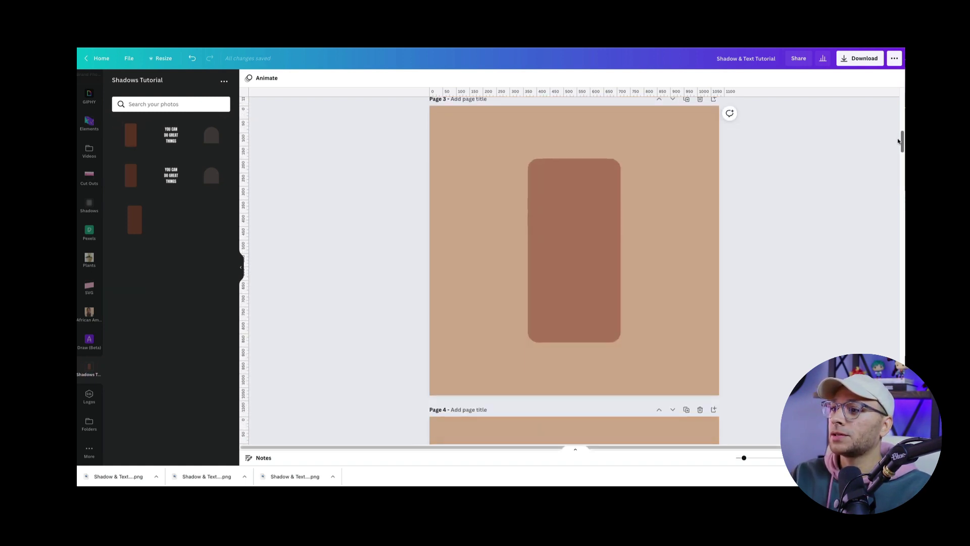
left_click(577, 223)
key("Delete")
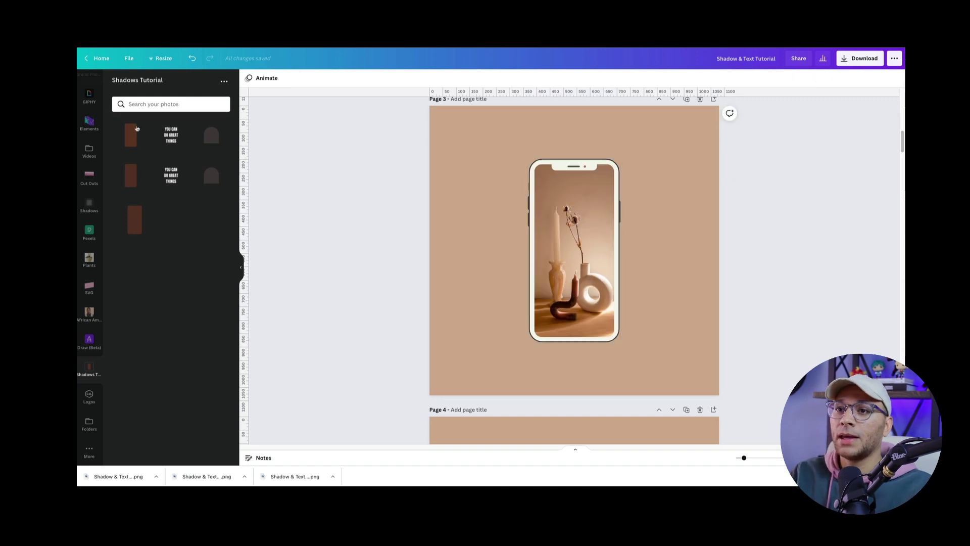
left_click(133, 134)
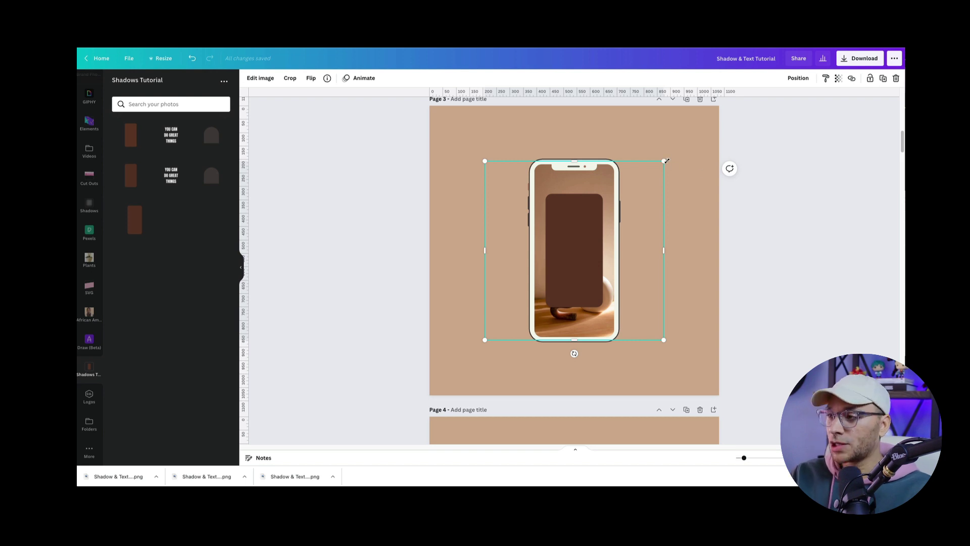
left_click_drag(667, 160, 728, 111)
left_click_drag(577, 106, 577, 118)
left_click_drag(718, 238, 695, 242)
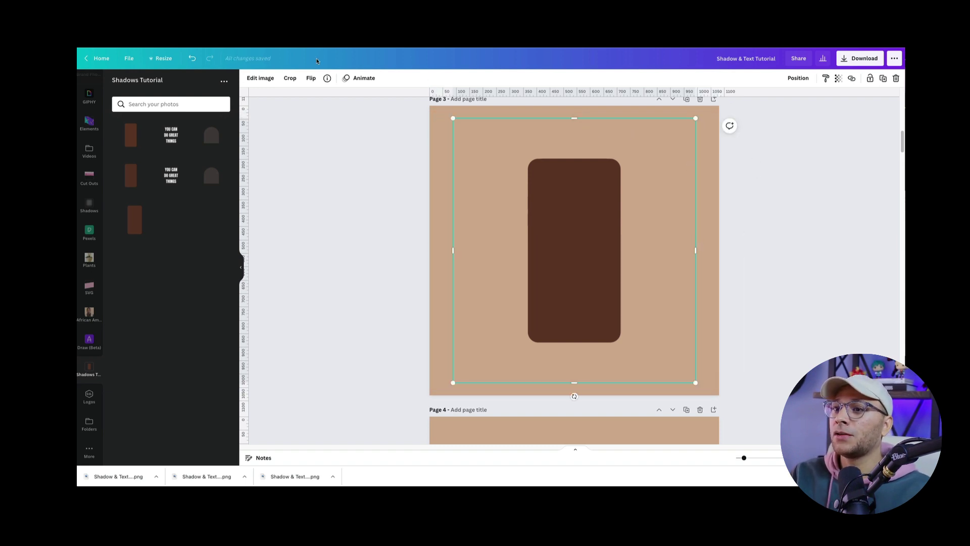
Step: Blur the uploaded brown PNG to 71 and send it behind the phone
left_click(260, 78)
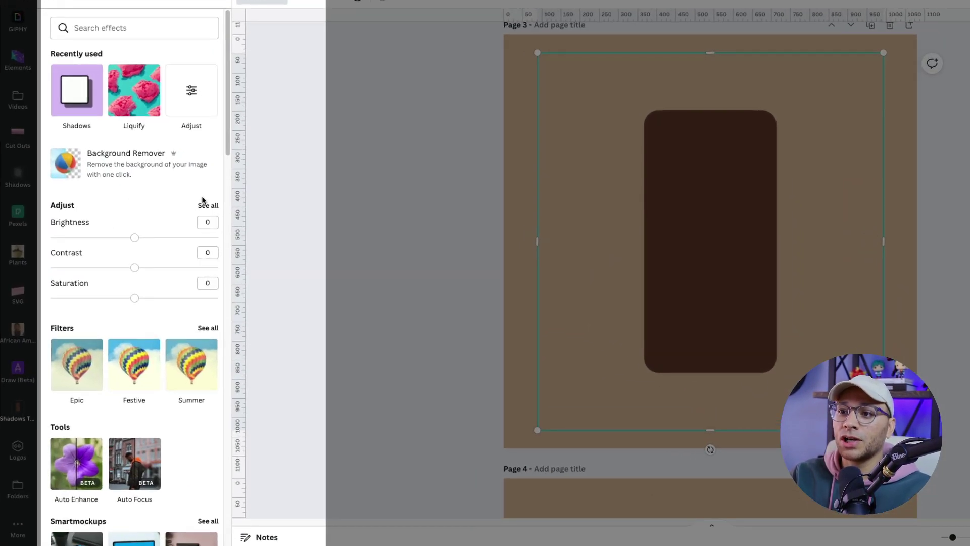
left_click(221, 223)
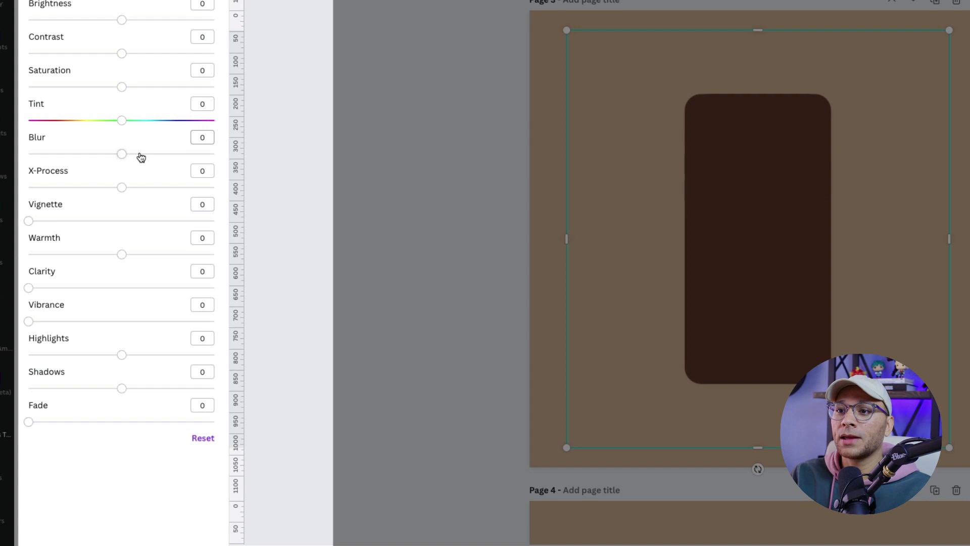
left_click_drag(134, 164, 186, 155)
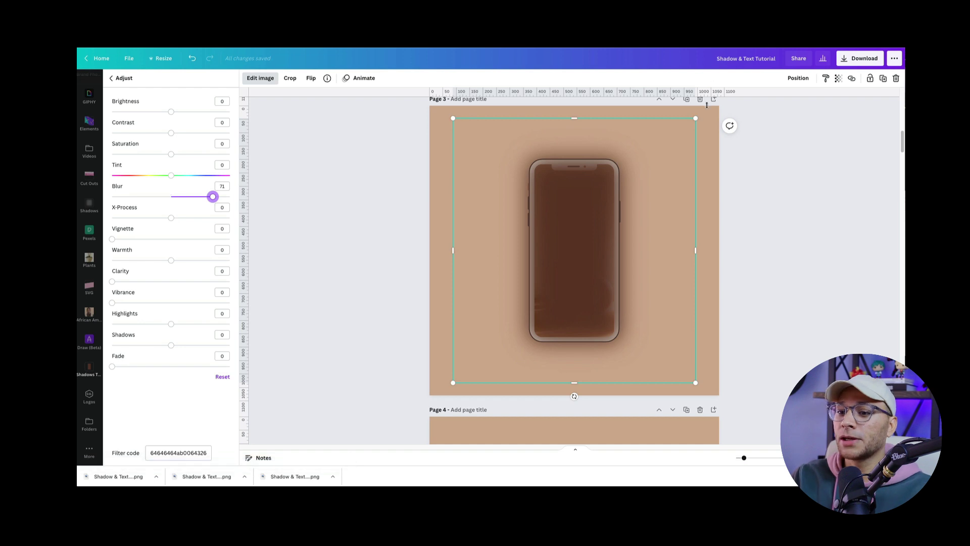
left_click(798, 78)
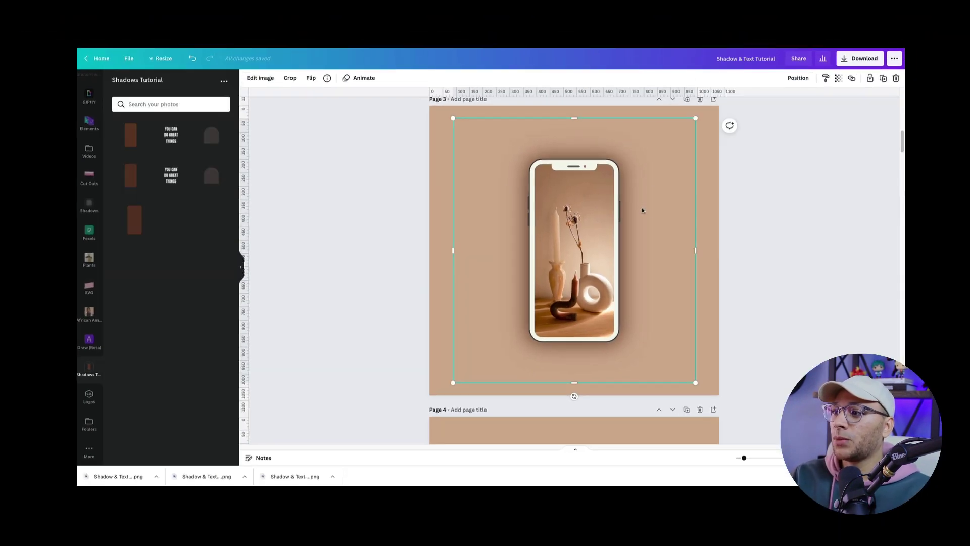
Step: Offset the soft shadow down and right and set its transparency to 60
left_click_drag(642, 210, 663, 223)
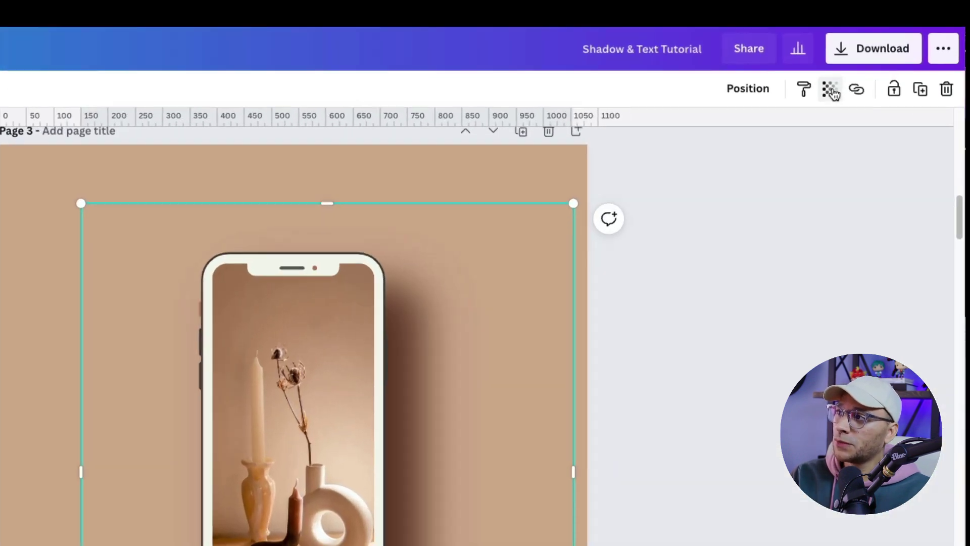
left_click(838, 77)
left_click_drag(775, 138, 737, 138)
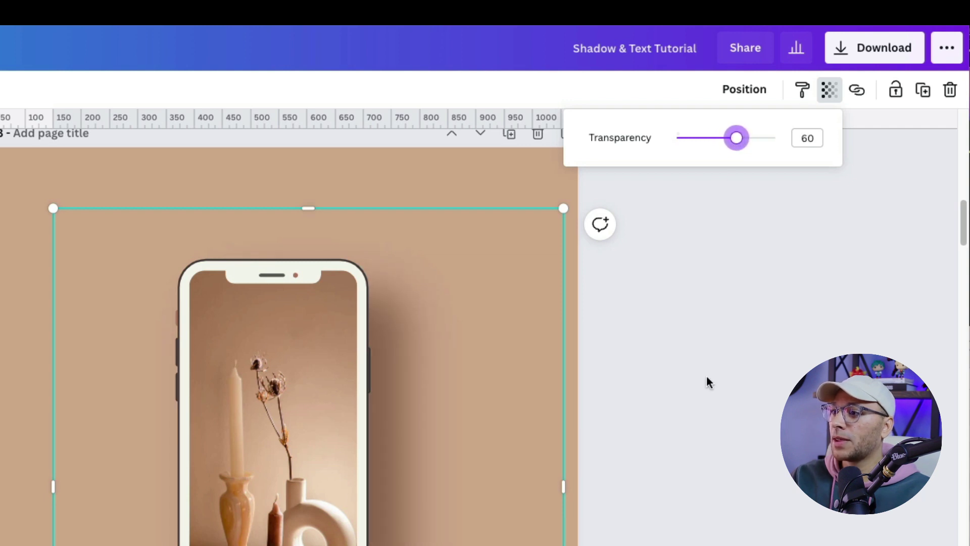
left_click(732, 317)
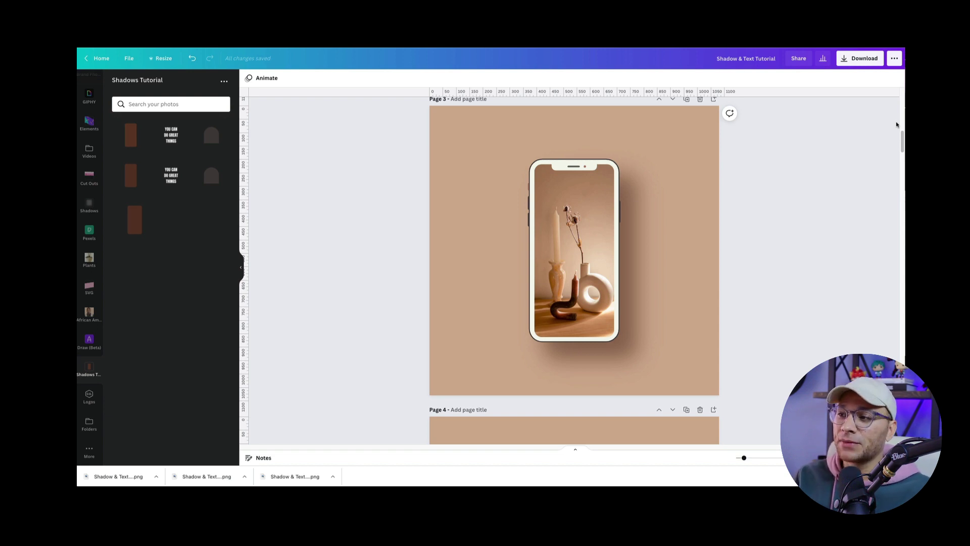
Step: Apply a Drop shadow to page 3's phone mockup
left_click(587, 241)
left_click(375, 78)
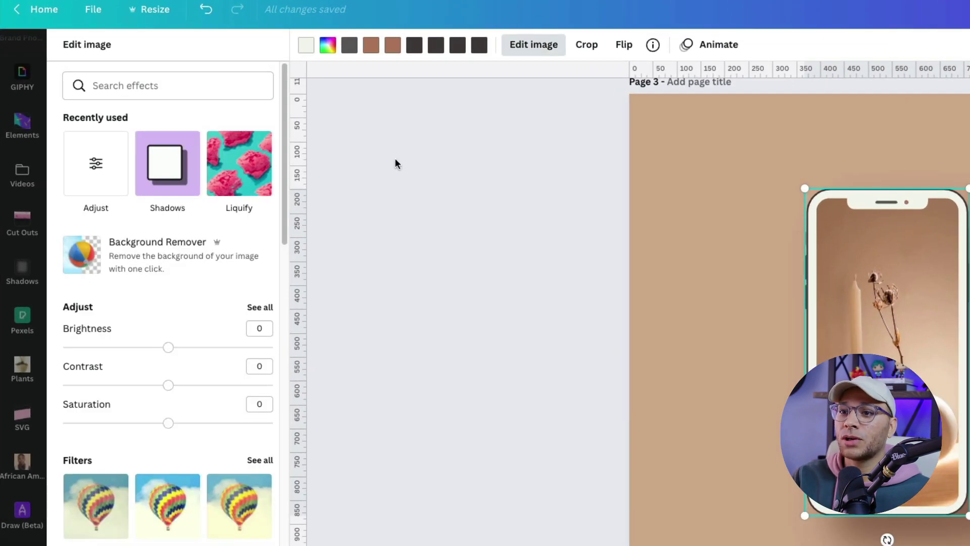
left_click_drag(284, 241, 289, 376)
left_click(168, 413)
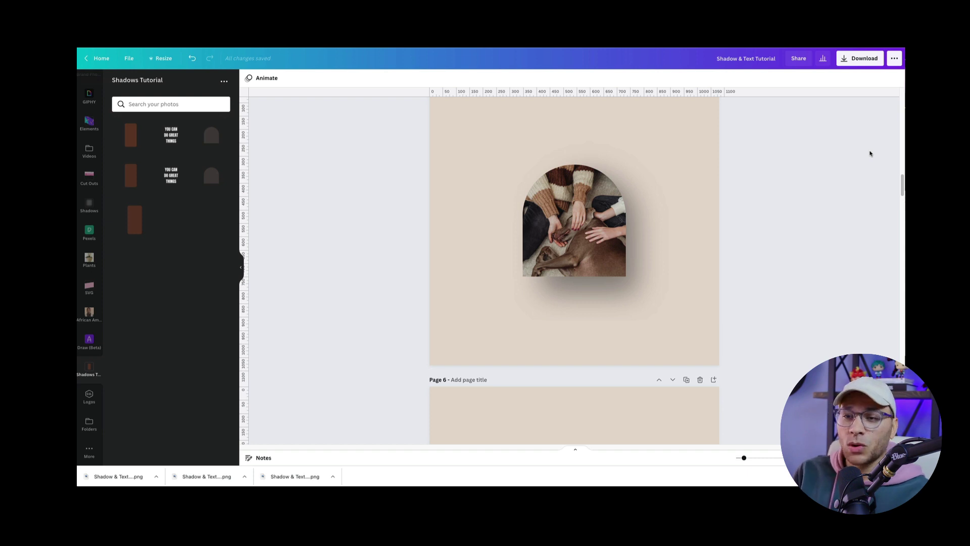
Step: Undo the arch-framed photo's drop shadow and scroll to page 8's dark arch
left_click_drag(902, 182, 879, 197)
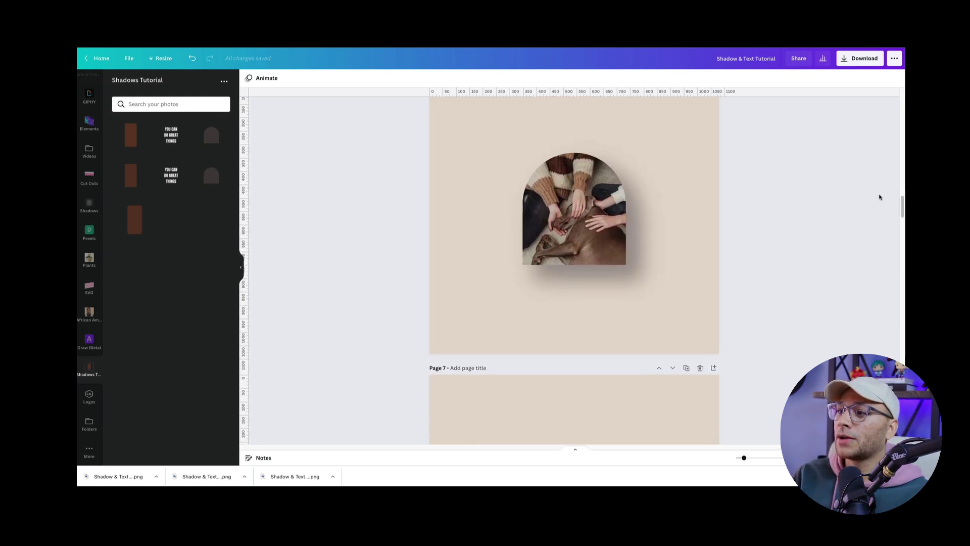
left_click(646, 214)
key("ctrl+z")
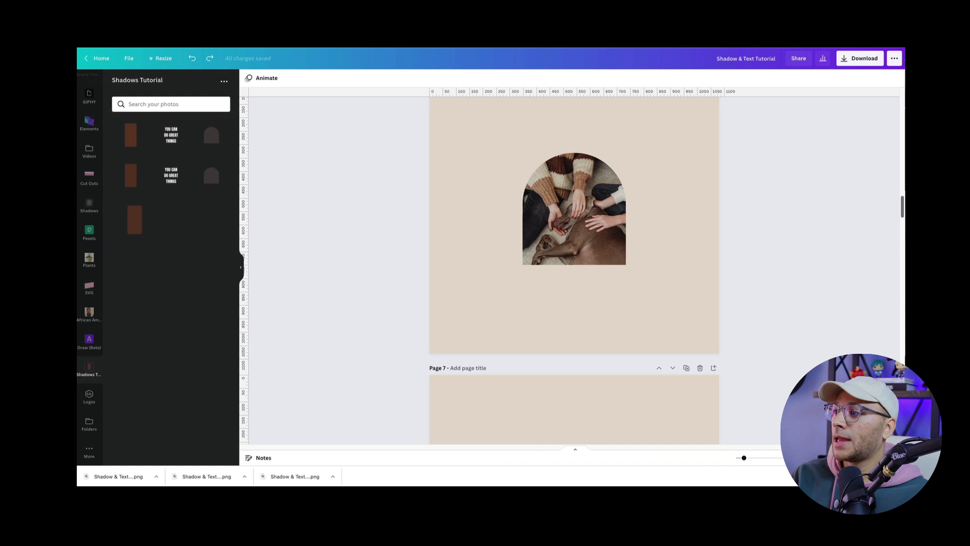
scroll(574, 272, "down", 5)
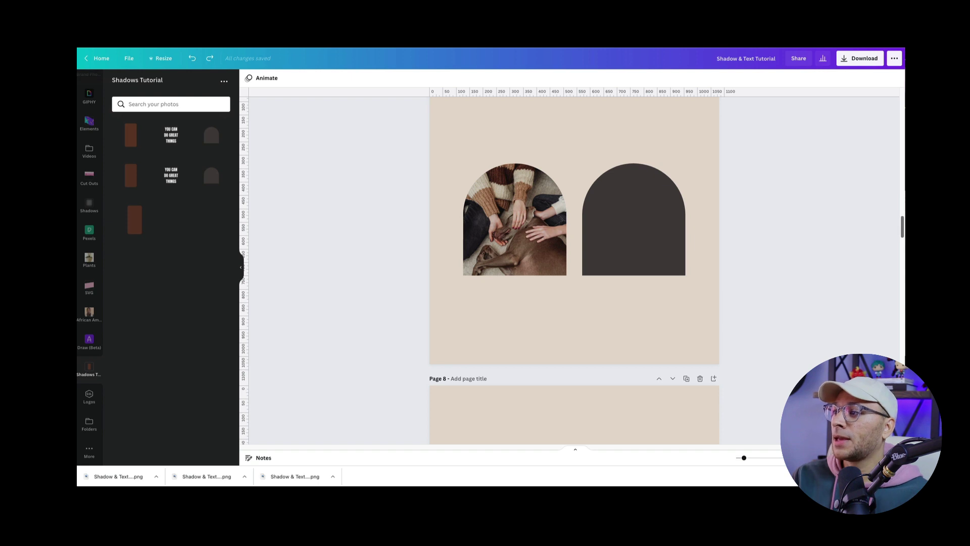
scroll(573, 272, "down", 5)
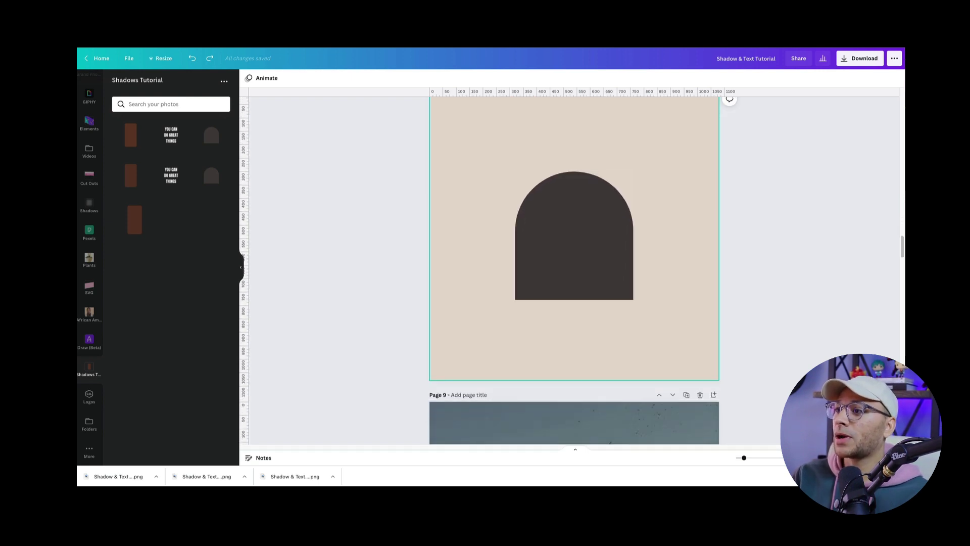
Step: Export the dark arch as a transparent-background PNG and upload it to the Shadows Tutorial folder
left_click(860, 58)
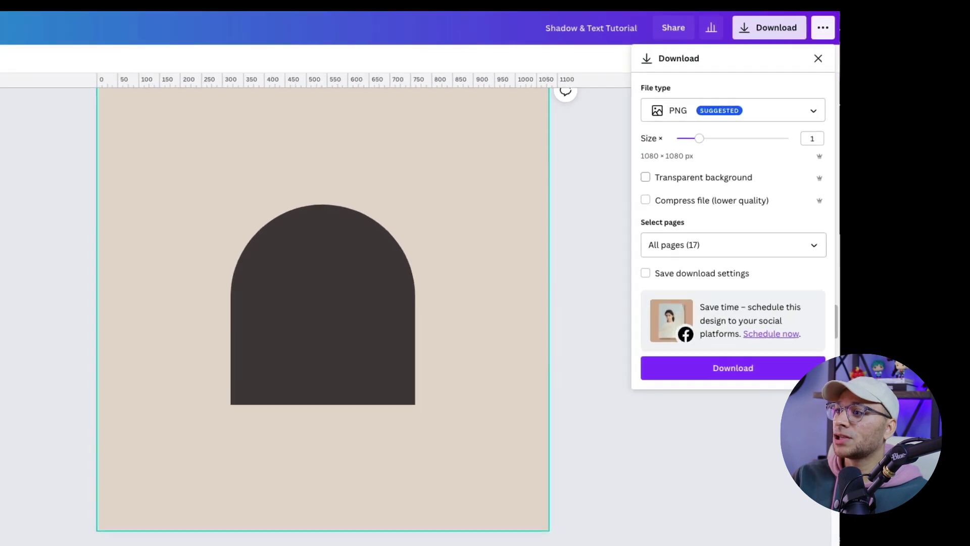
left_click(781, 155)
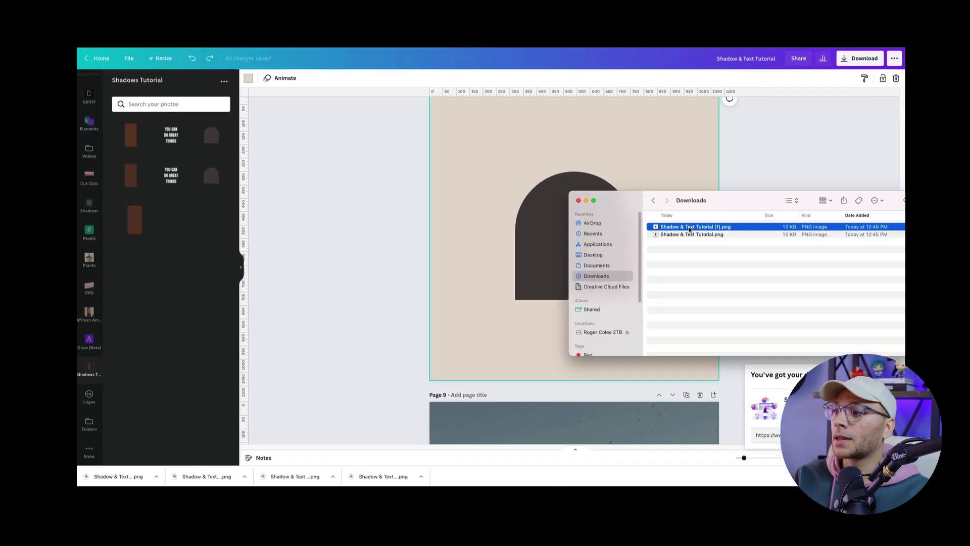
left_click_drag(671, 225, 160, 153)
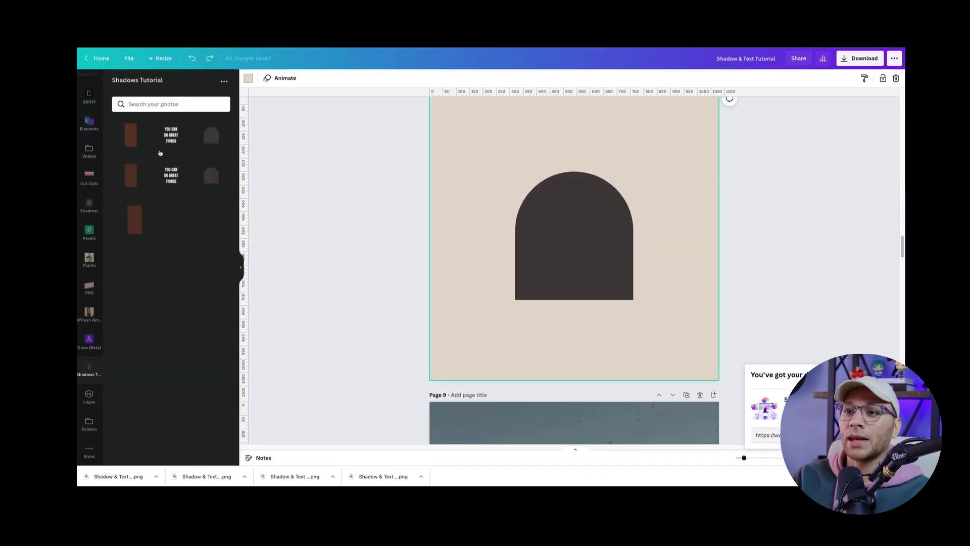
left_click_drag(902, 244, 902, 208)
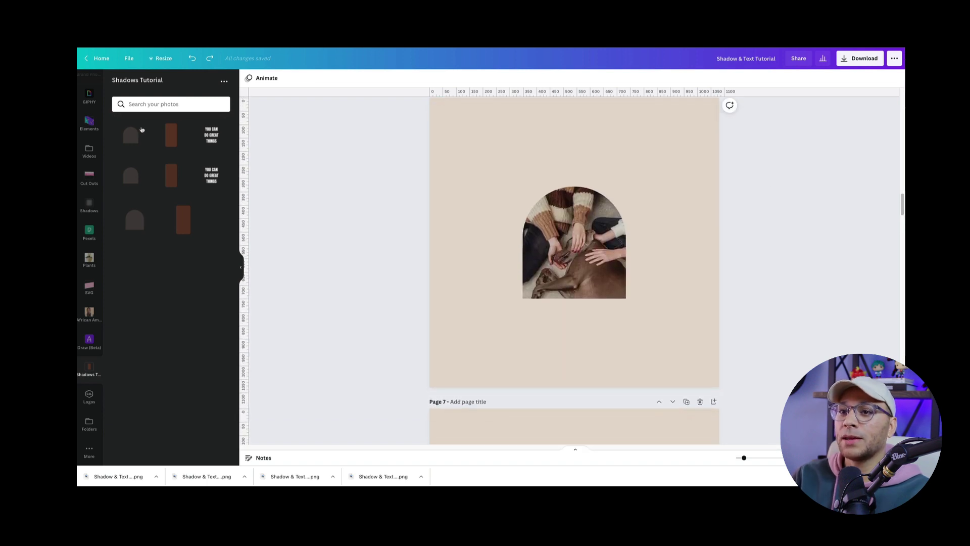
Step: Add the transparent dark arch image to Page 6 and resize it to about 975 × 916
left_click(131, 139)
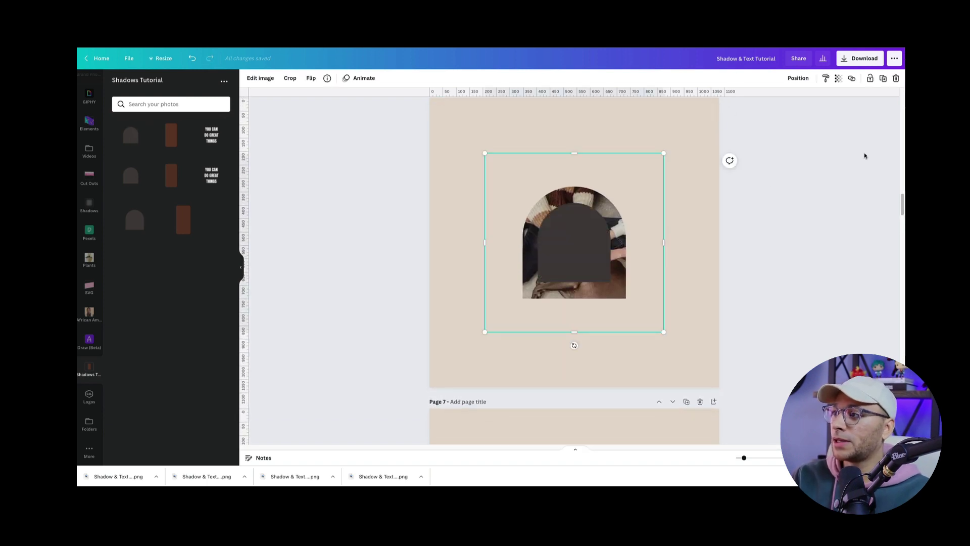
left_click_drag(903, 204, 901, 199)
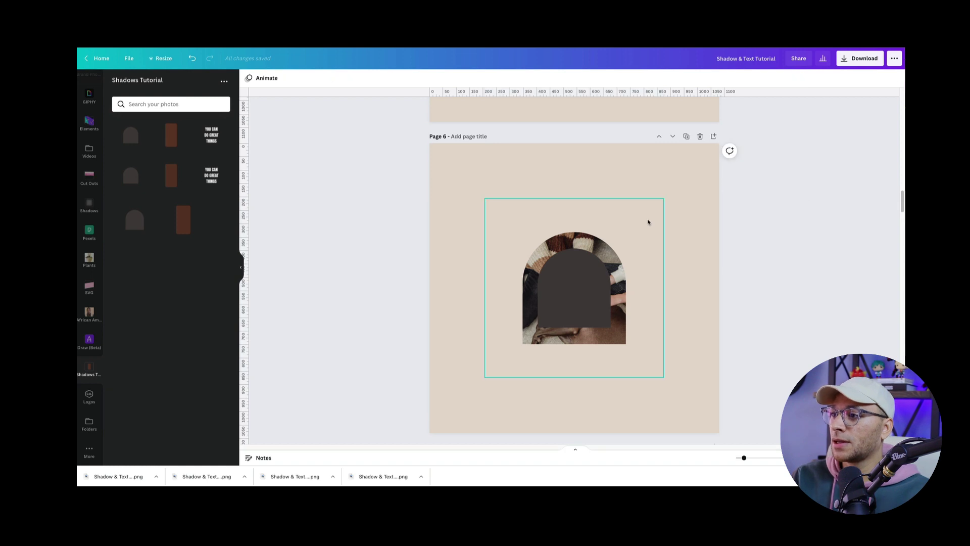
left_click_drag(664, 199, 711, 166)
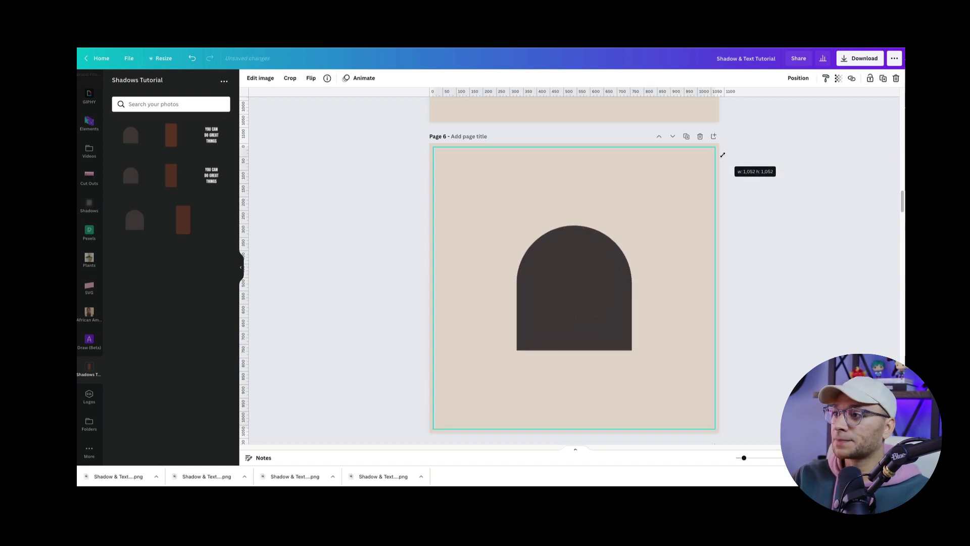
left_click_drag(722, 155, 727, 152)
left_click_drag(574, 143, 575, 165)
left_click_drag(718, 276, 704, 278)
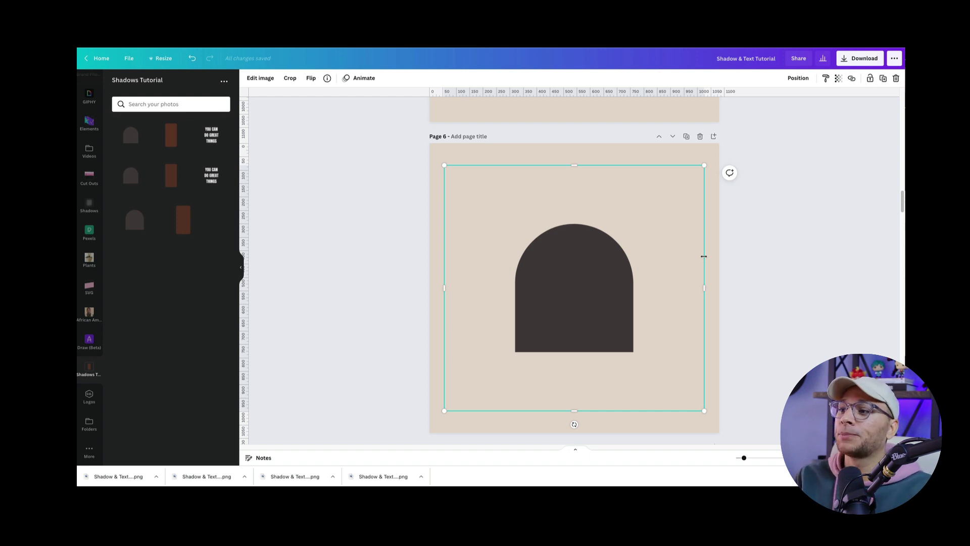
Step: Blur the arch image to 72 and send it backward behind the photo
left_click(260, 78)
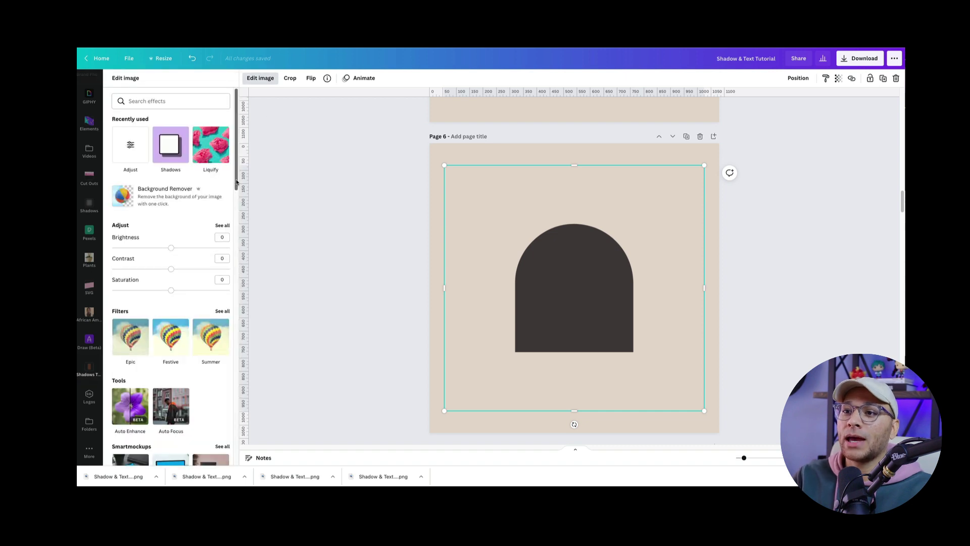
left_click(225, 225)
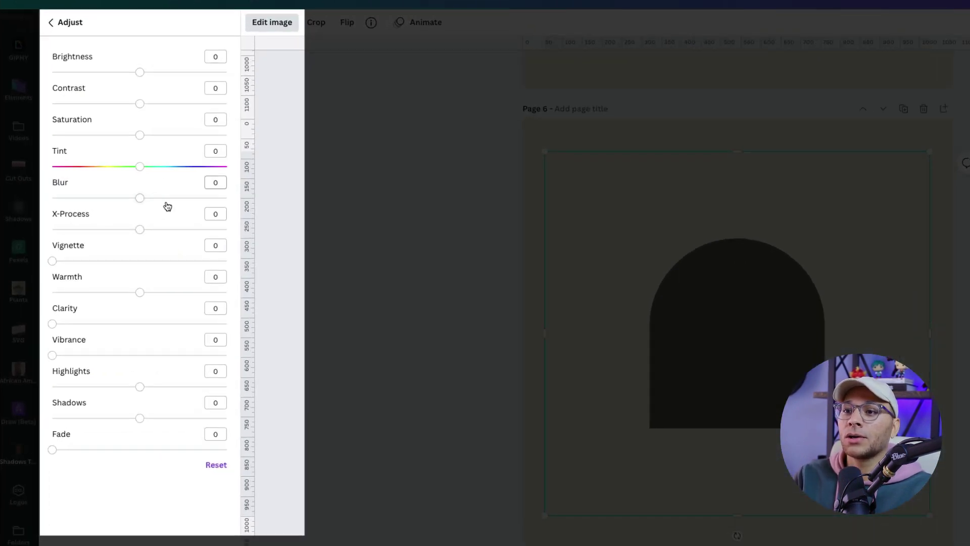
left_click_drag(172, 197, 202, 197)
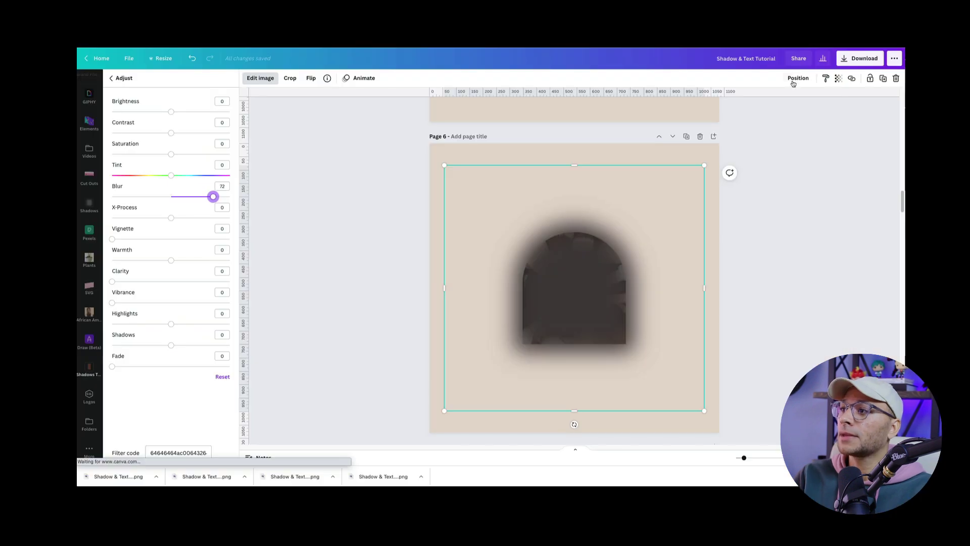
left_click(793, 81)
left_click(781, 101)
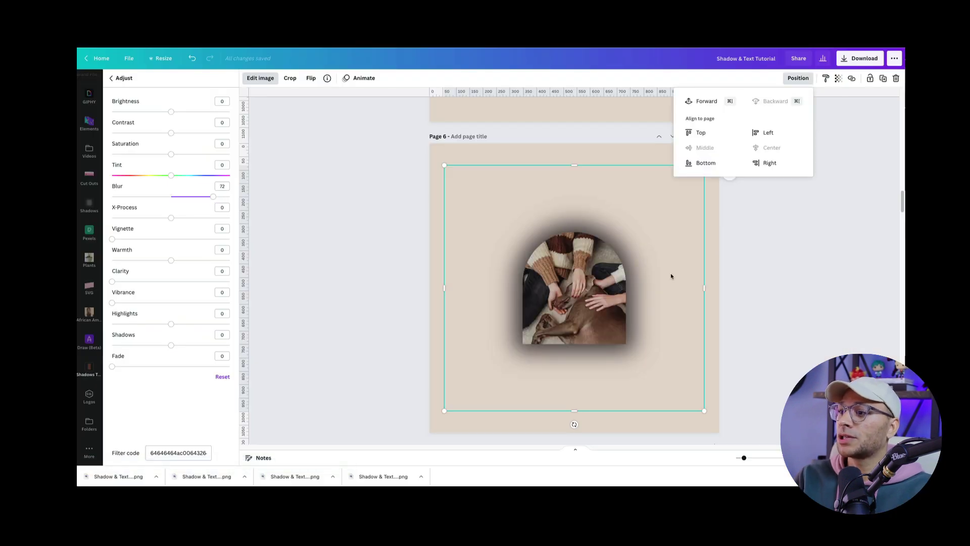
Step: Enlarge the shadow, offset it down and right, and lower its transparency to 57
left_click(659, 279)
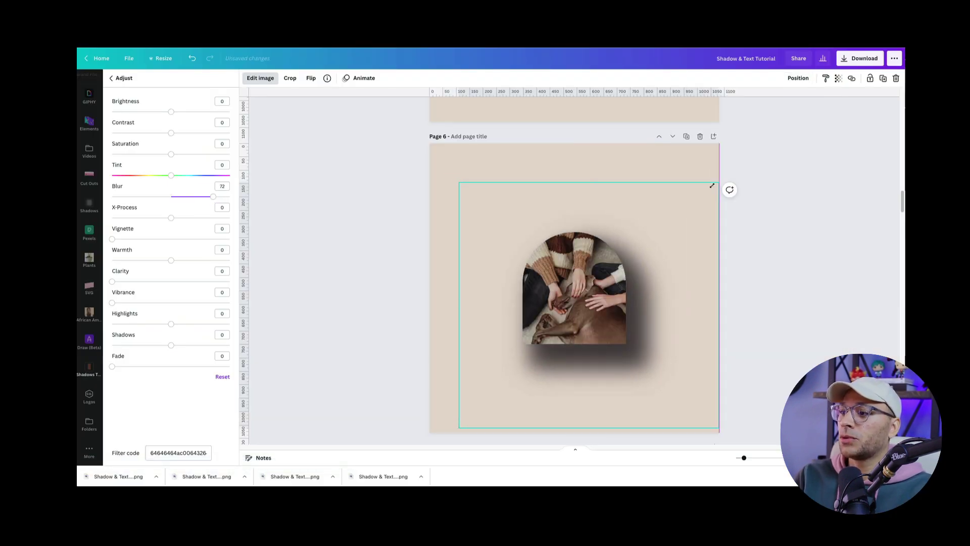
left_click_drag(712, 185, 688, 211)
left_click_drag(623, 368, 618, 367)
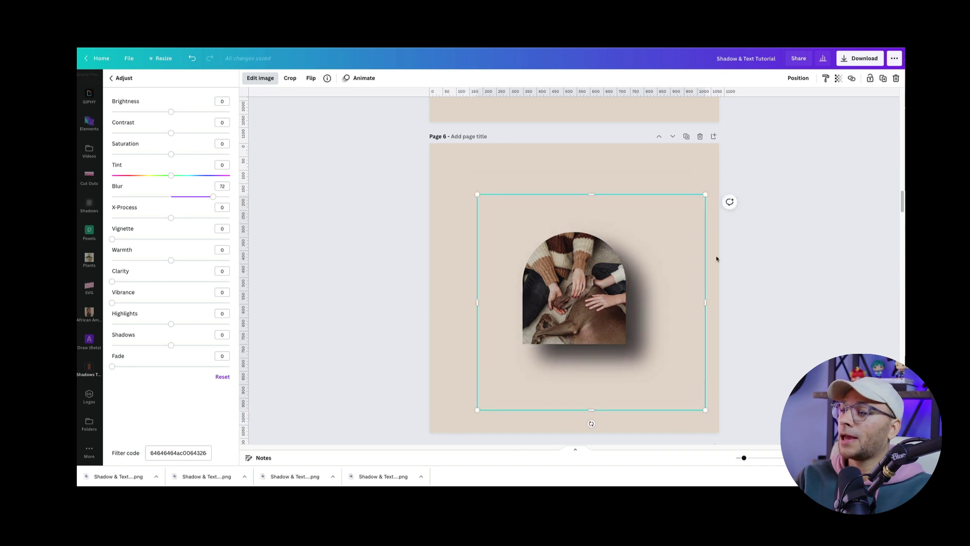
left_click(838, 78)
left_click_drag(815, 101, 793, 103)
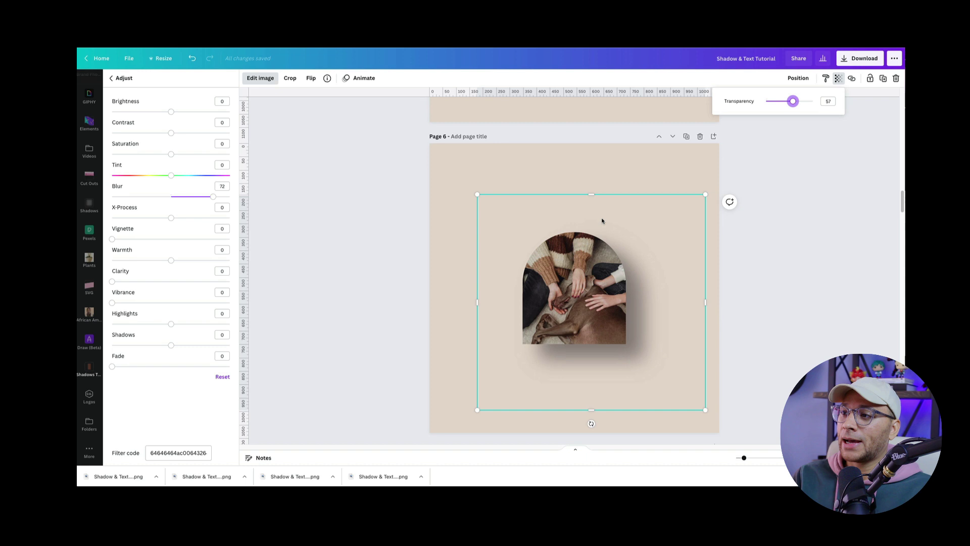
Step: Trim the shadow's top, left and right edges inward
left_click_drag(589, 195, 589, 212)
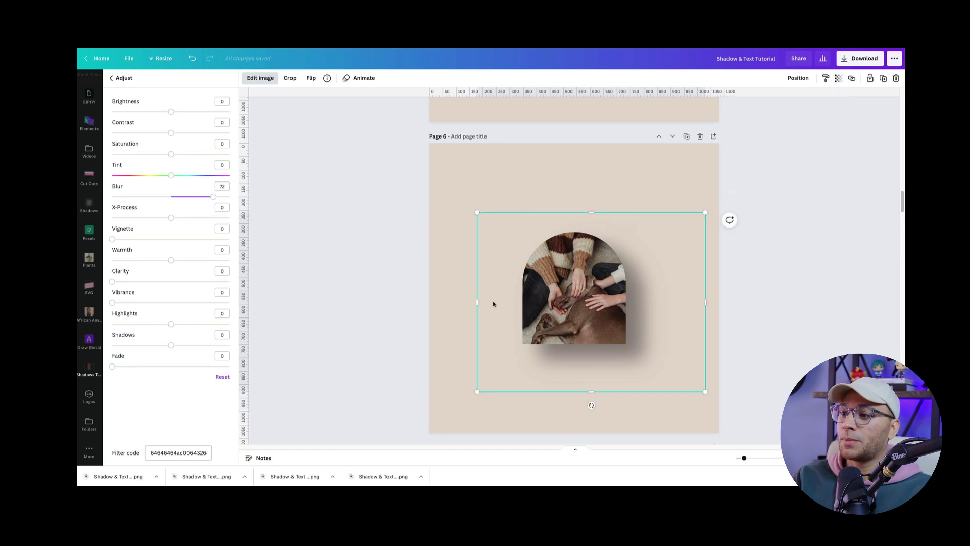
left_click_drag(476, 302, 504, 302)
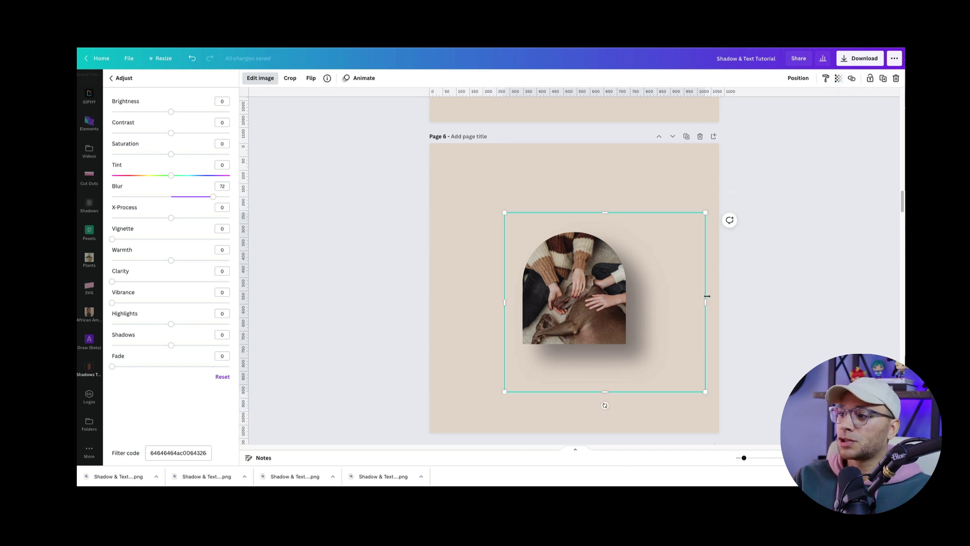
left_click_drag(707, 296, 674, 303)
key("Escape")
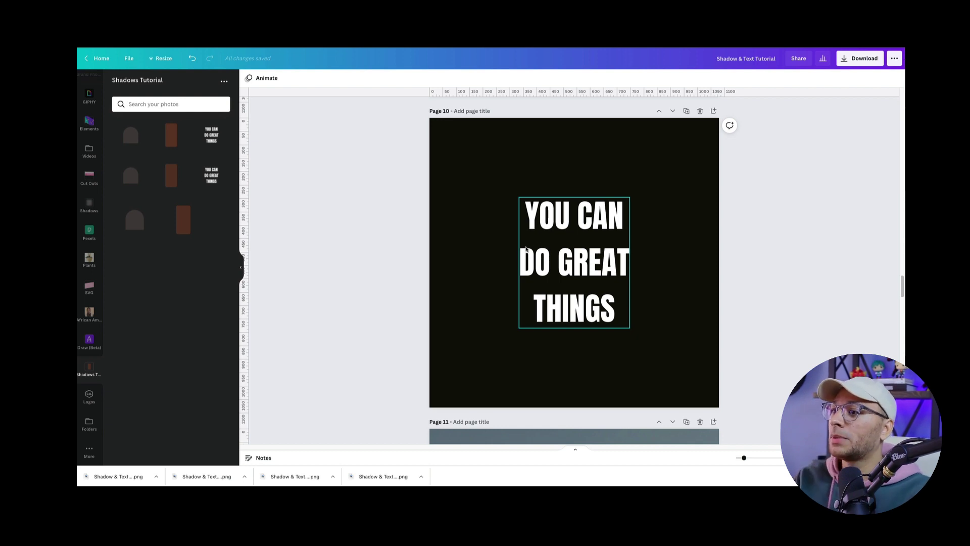
Step: Download the quote page as a transparent PNG and upload it into Canva
left_click(702, 151)
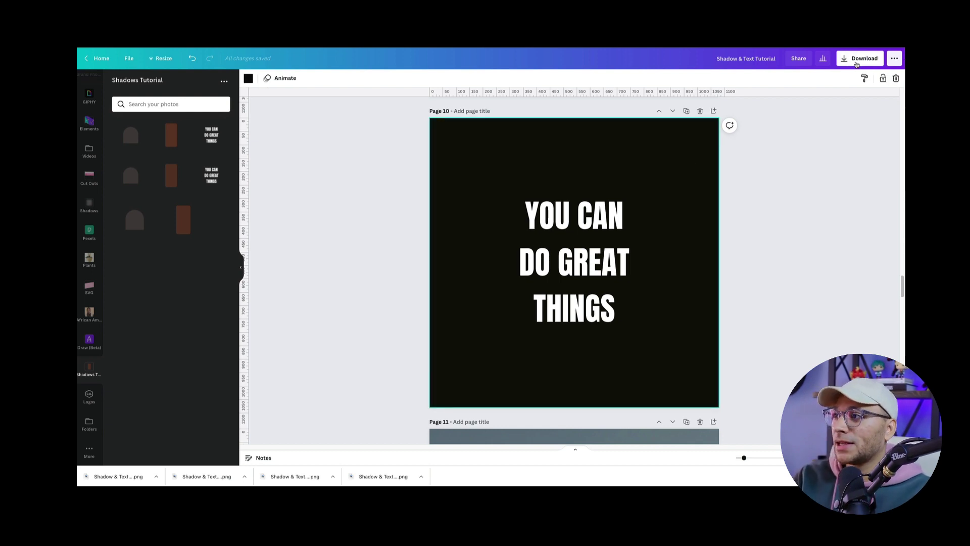
left_click(859, 59)
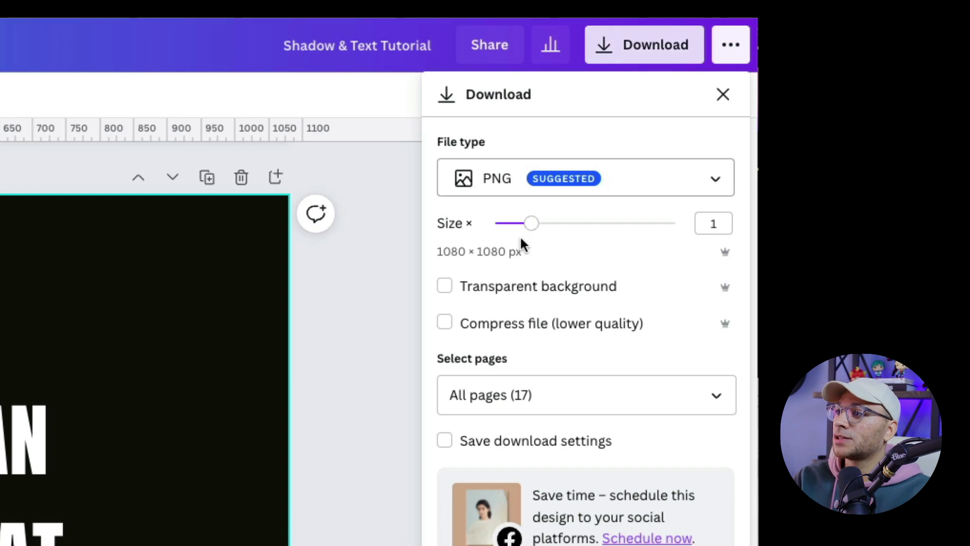
left_click(518, 289)
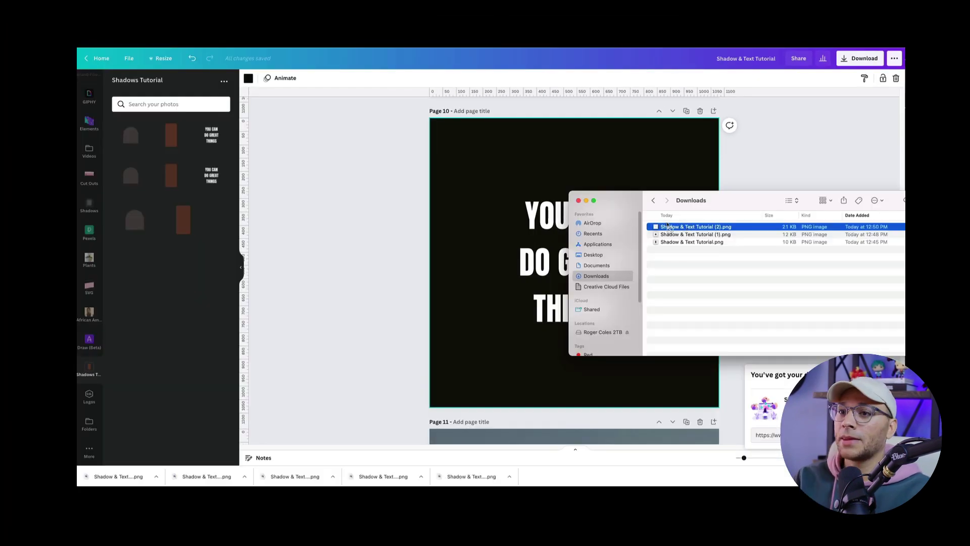
left_click_drag(660, 225, 200, 158)
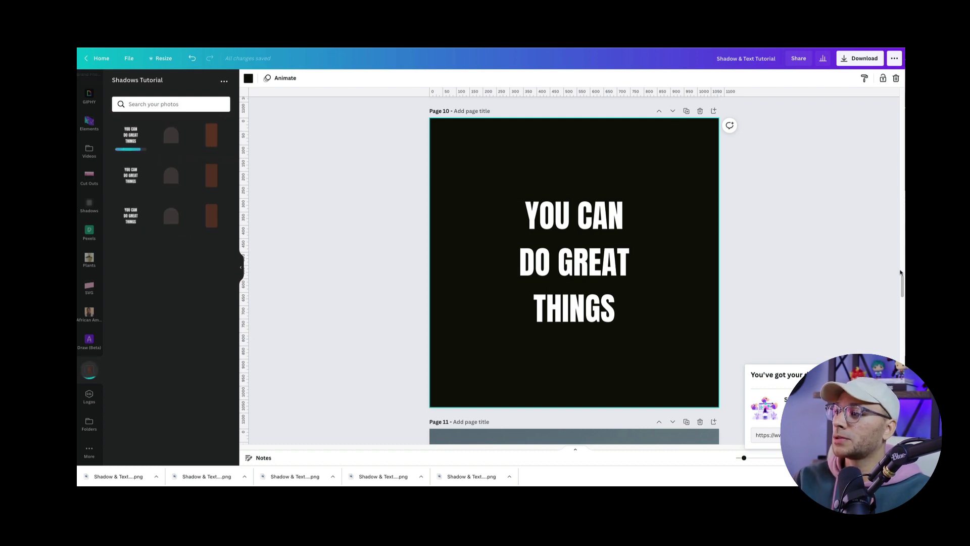
Step: Place the quote PNG on the mountain page, enlarge it, and trim its top and right edges
left_click_drag(901, 284, 902, 304)
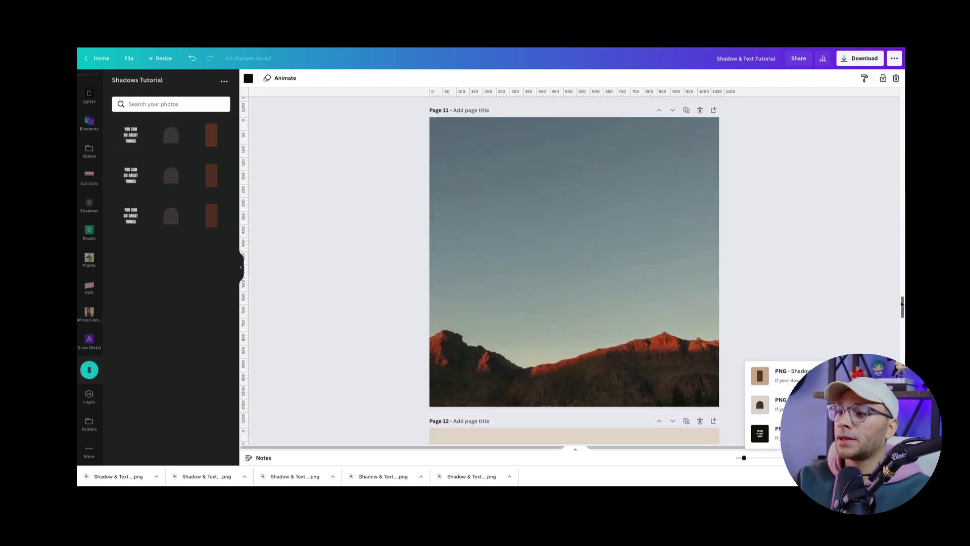
left_click(691, 242)
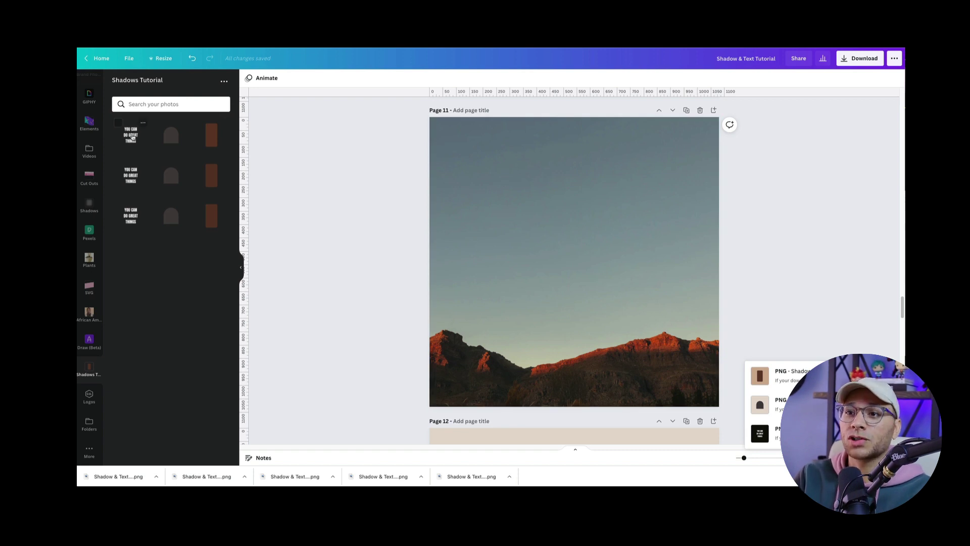
left_click(132, 136)
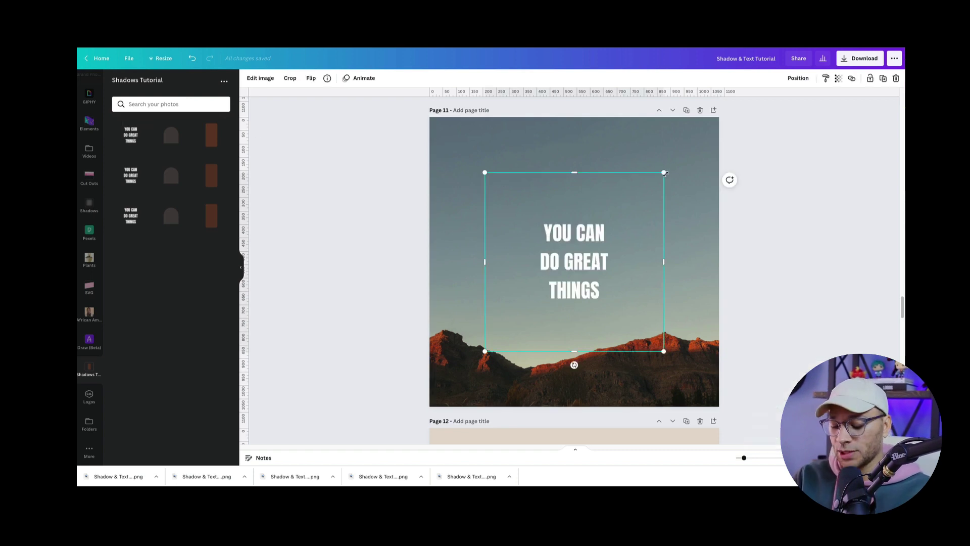
left_click_drag(664, 173, 720, 118)
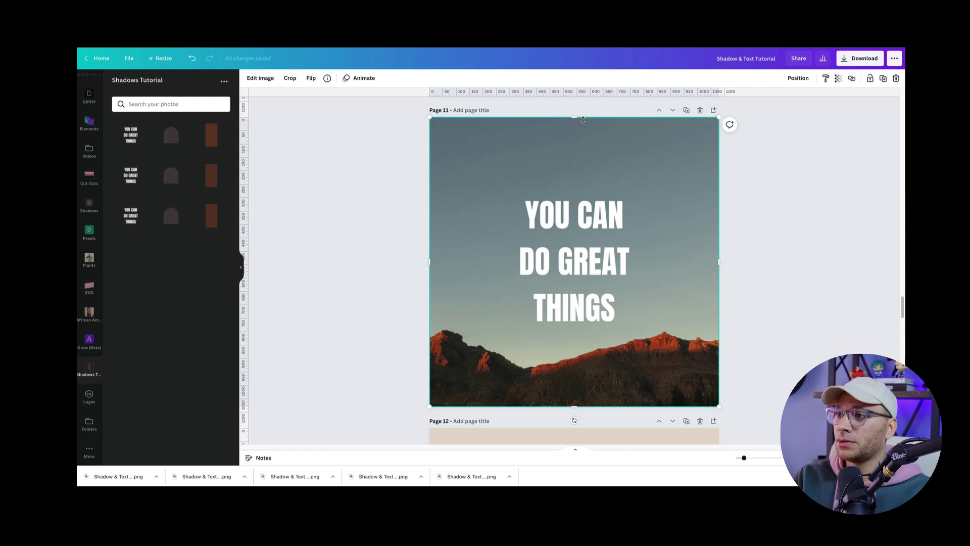
left_click_drag(582, 119, 582, 149)
left_click_drag(721, 261, 691, 261)
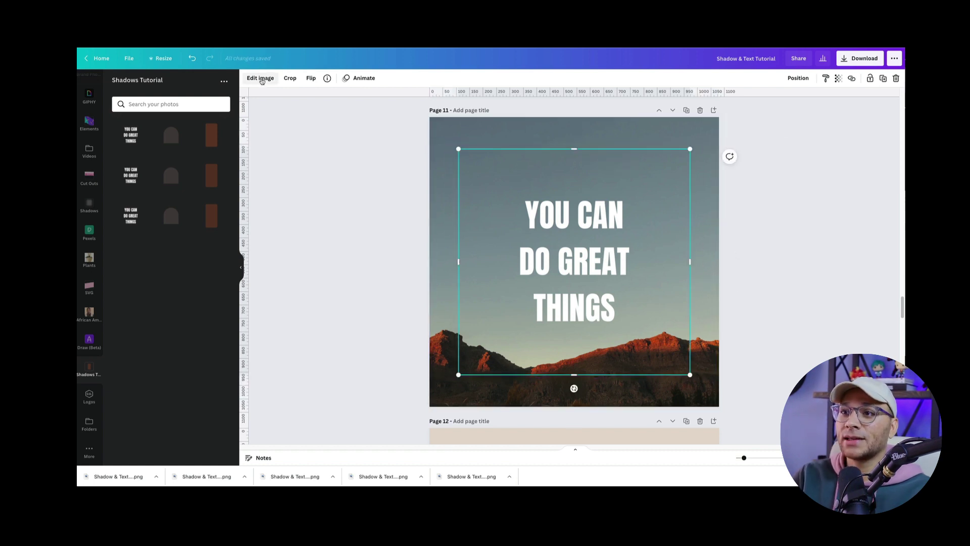
Step: Apply a Liquify Wobble distortion to the text with Amount about 0.037 and adjusted Size
left_click(259, 78)
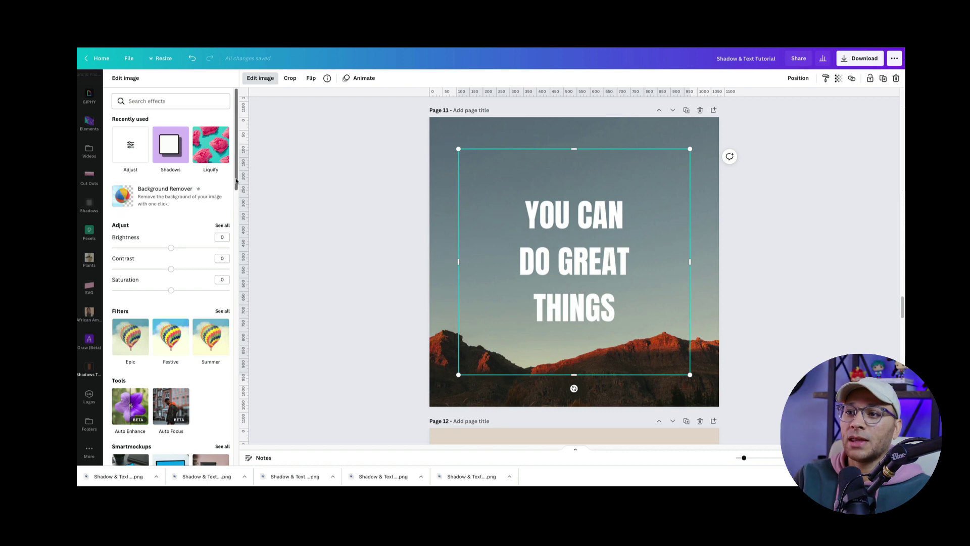
left_click_drag(234, 185, 239, 381)
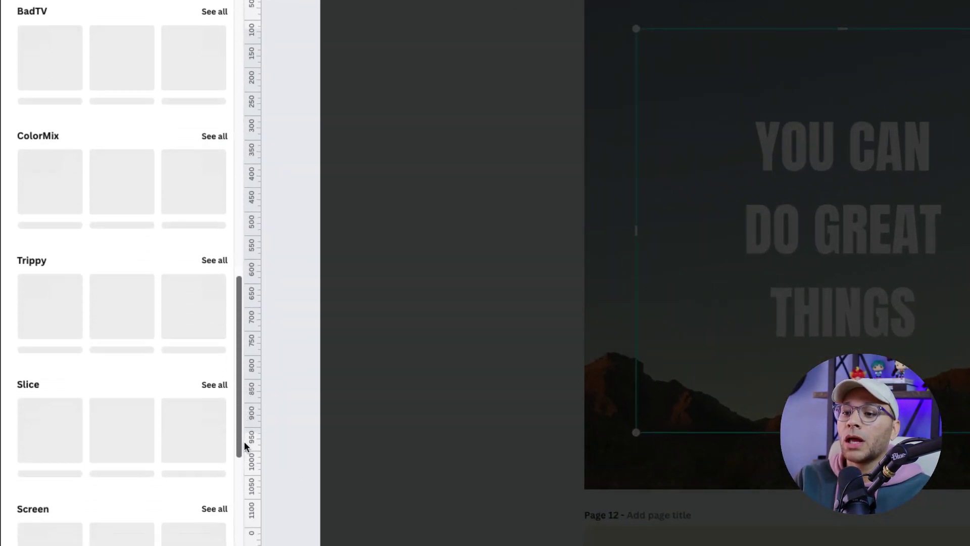
left_click_drag(244, 445, 240, 538)
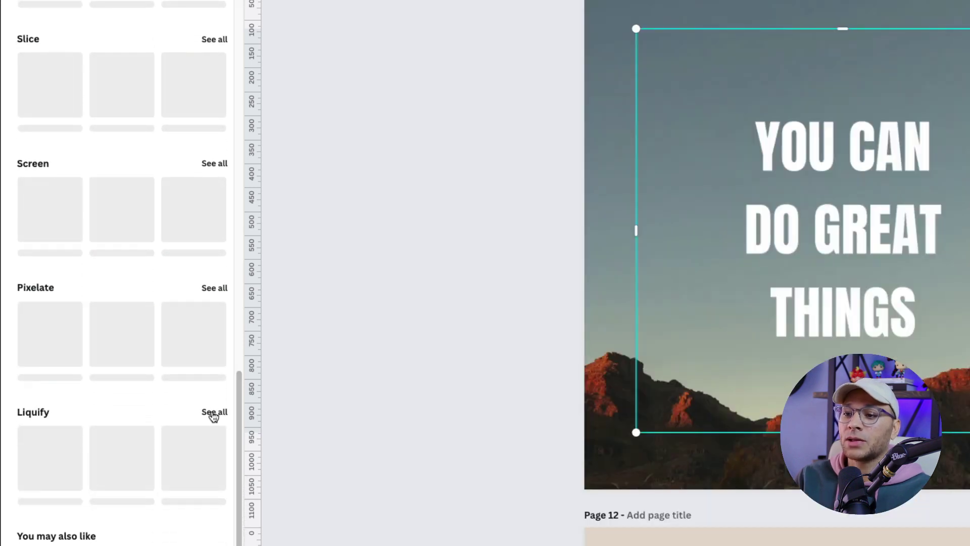
left_click(212, 412)
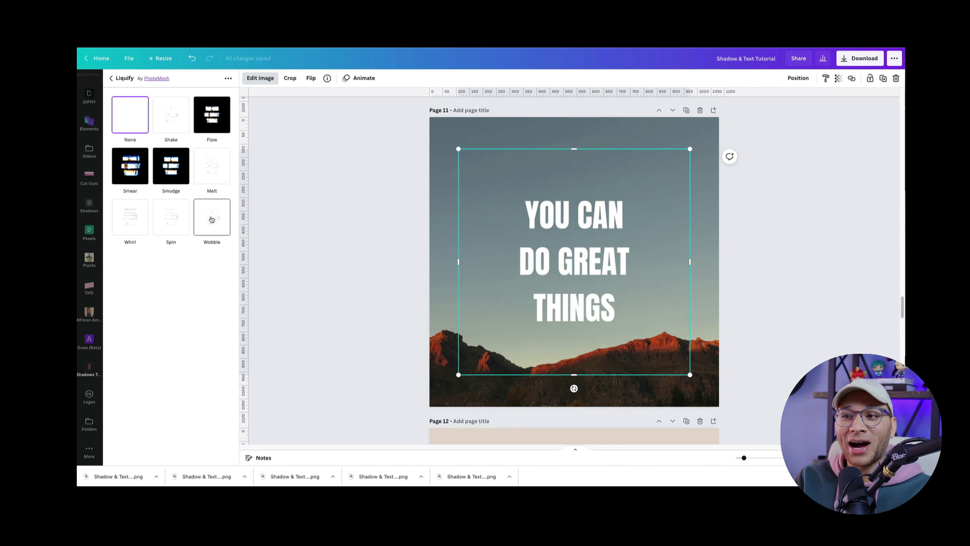
left_click(216, 220)
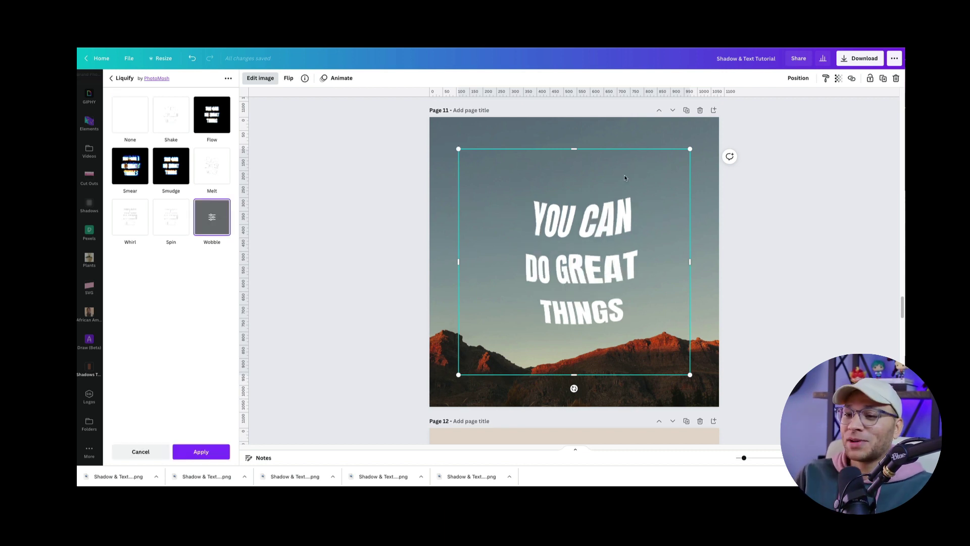
left_click(211, 216)
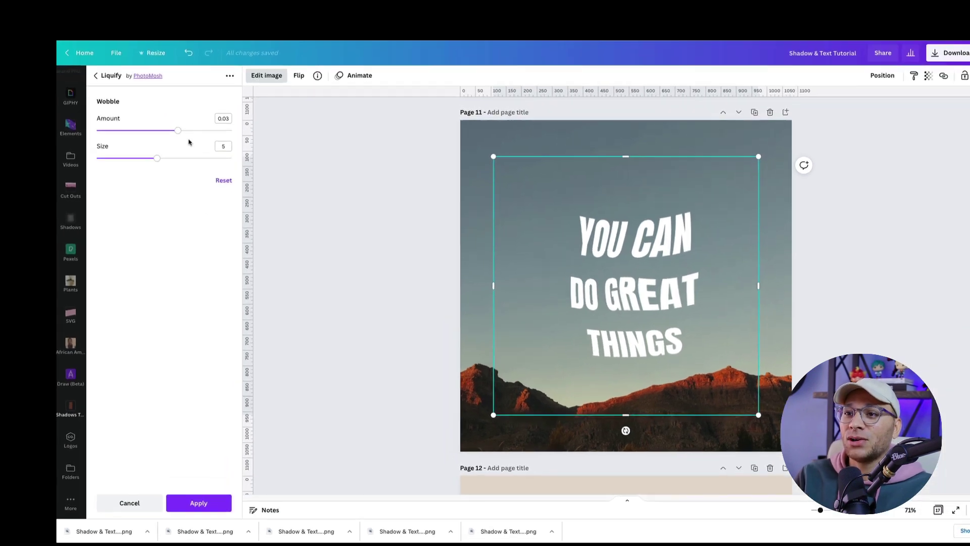
left_click_drag(178, 130, 198, 133)
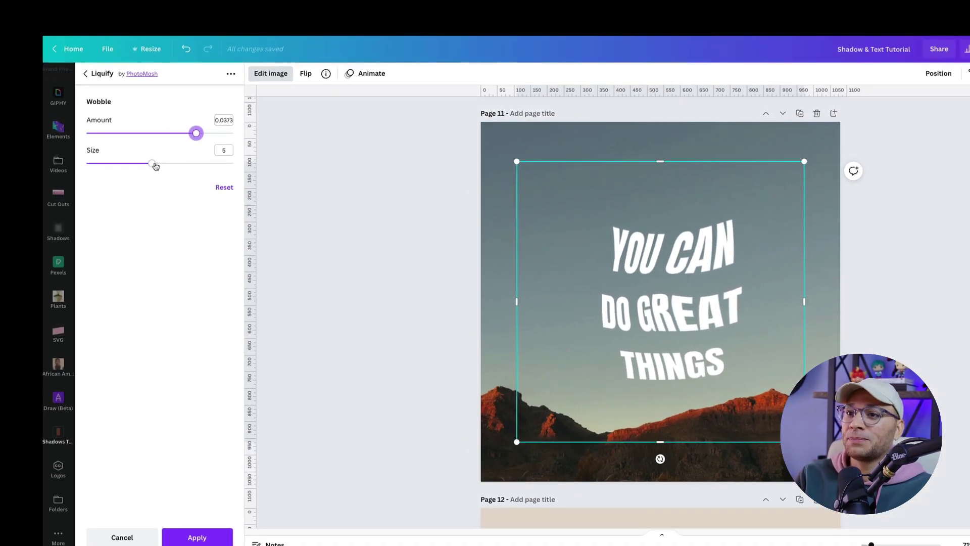
mouse_move(156, 167)
left_mouse_down()
mouse_move(171, 168)
mouse_move(135, 168)
mouse_move(148, 153)
left_mouse_up()
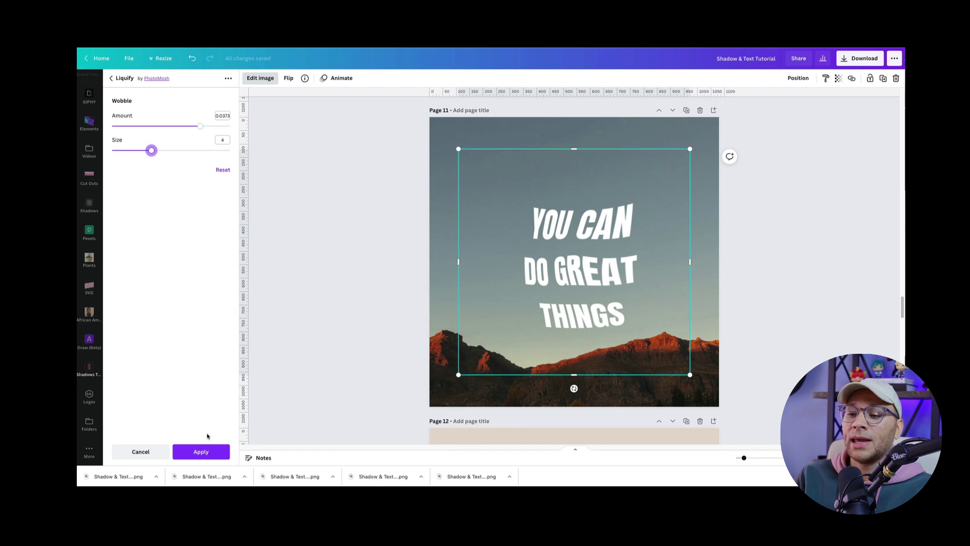
left_click(204, 451)
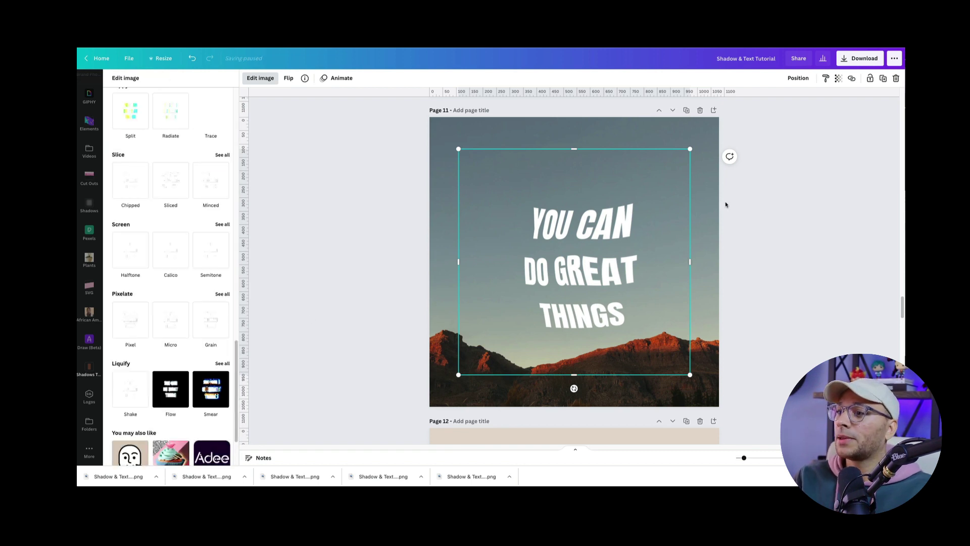
Step: Crop the text image tighter from its top and left edges
left_click_drag(576, 148, 575, 176)
left_click_drag(462, 261, 498, 262)
key("Escape")
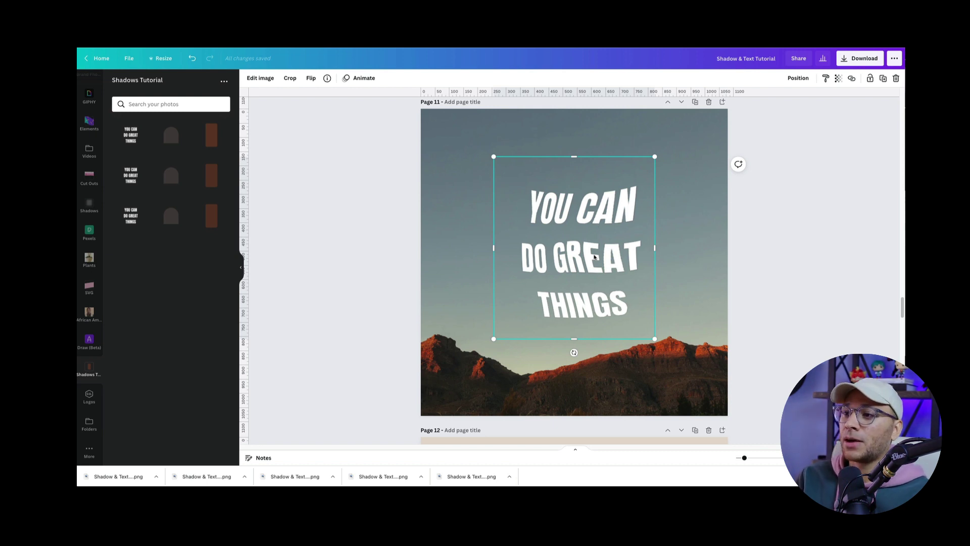
left_click(466, 171)
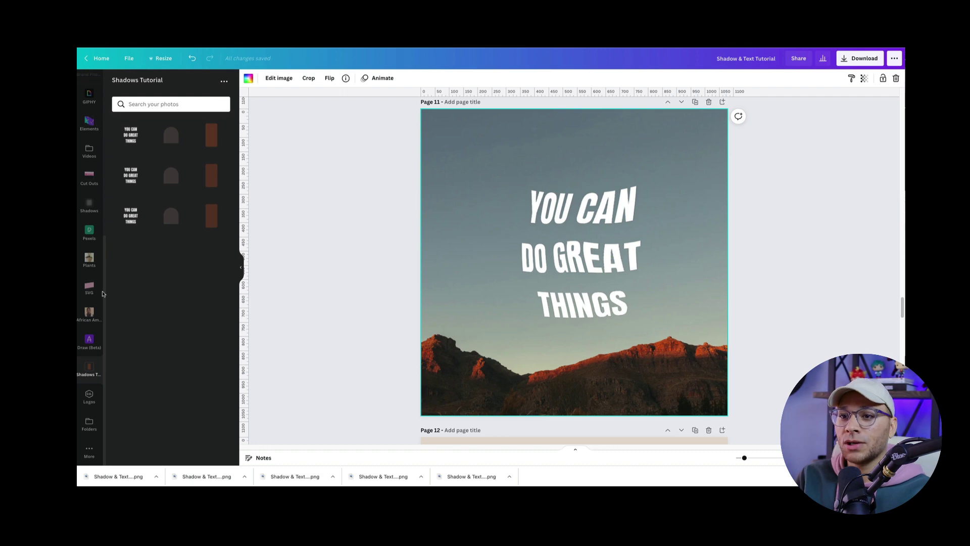
Step: Add a grey 'grainy' texture element and enlarge it over the mountain page
scroll(104, 283, "up", 8)
left_click(89, 108)
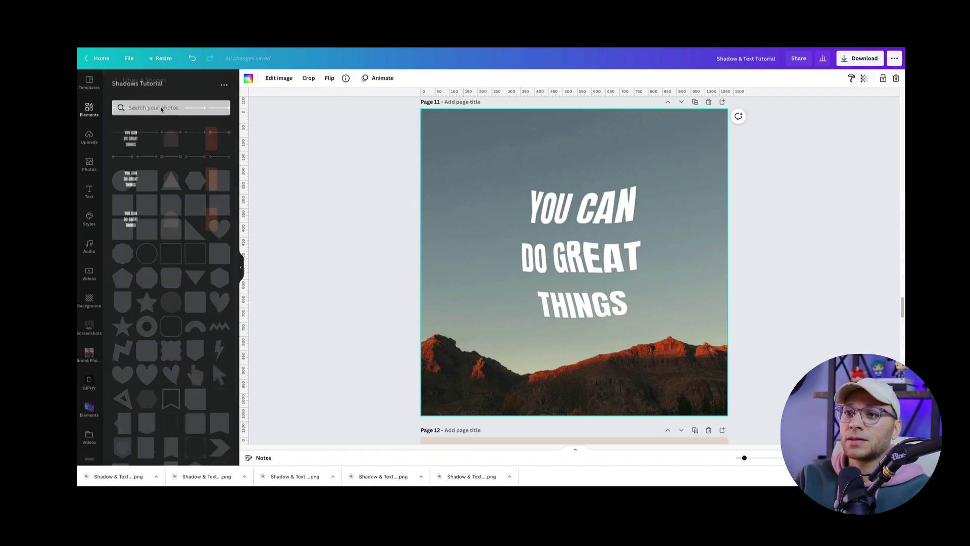
left_click(117, 80)
left_click(151, 81)
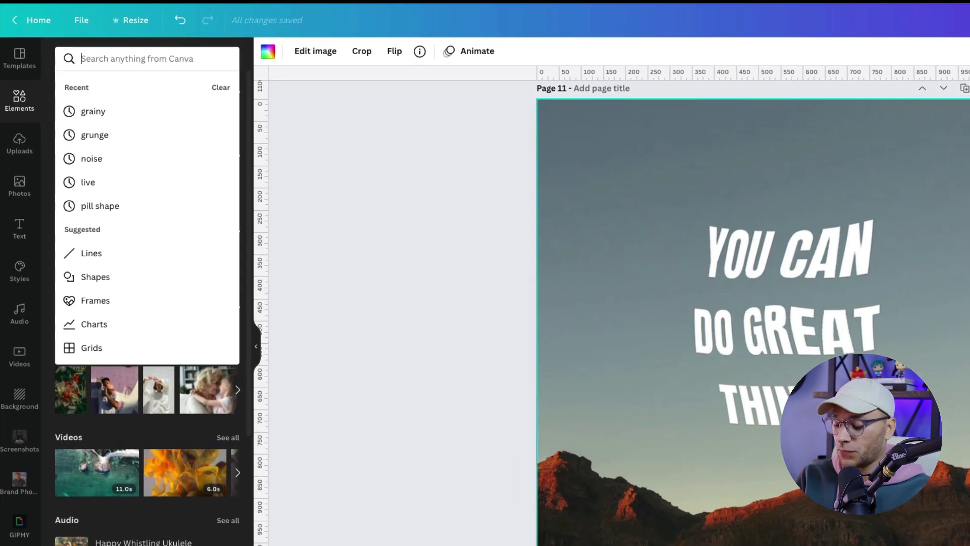
type("grainy")
key("Return")
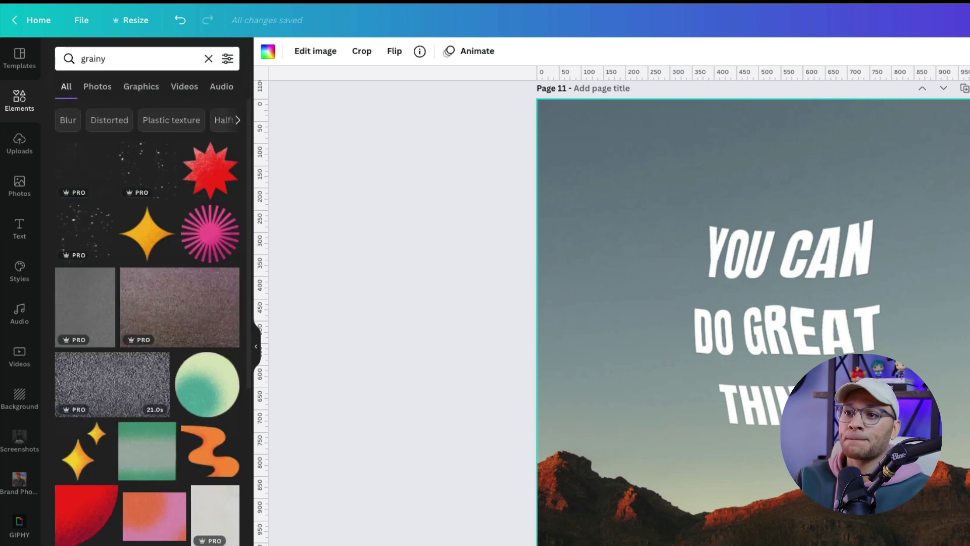
left_click(73, 301)
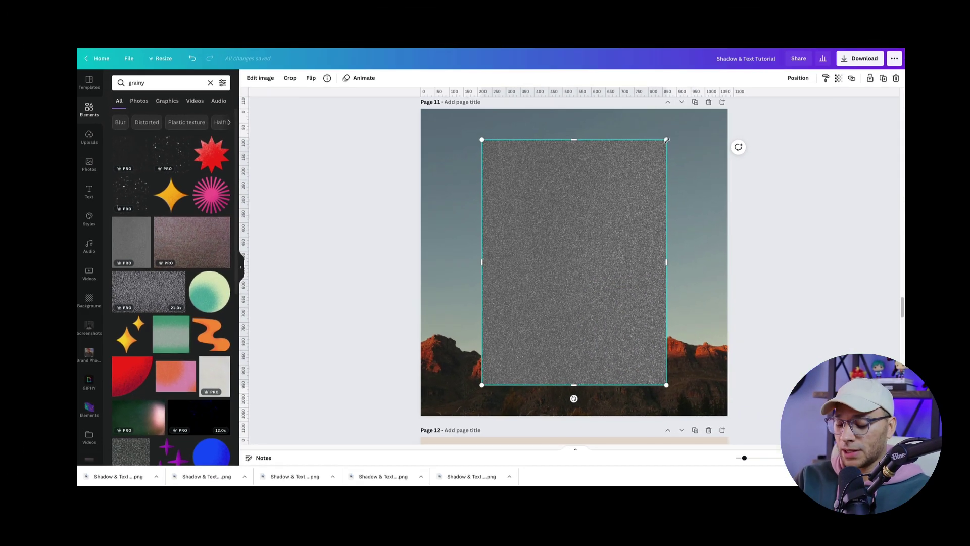
left_click_drag(667, 140, 772, 106)
Step: Set the grain texture's transparency to about 11 and send it backward behind the text
left_click(838, 78)
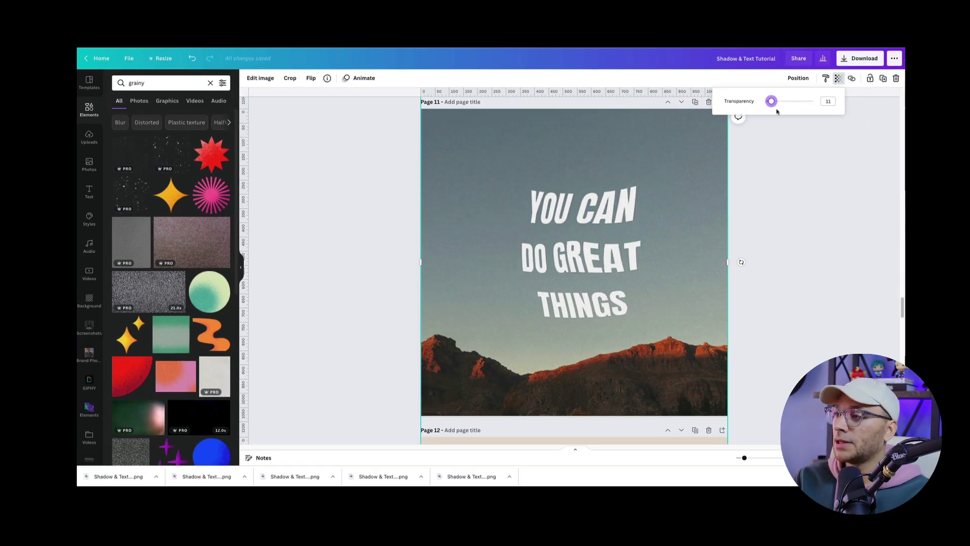
left_click(798, 77)
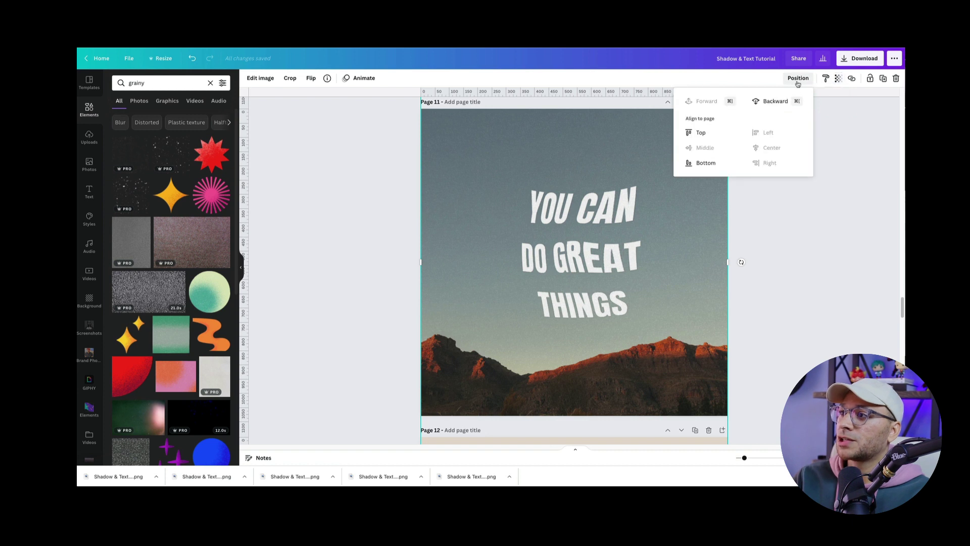
left_click(776, 101)
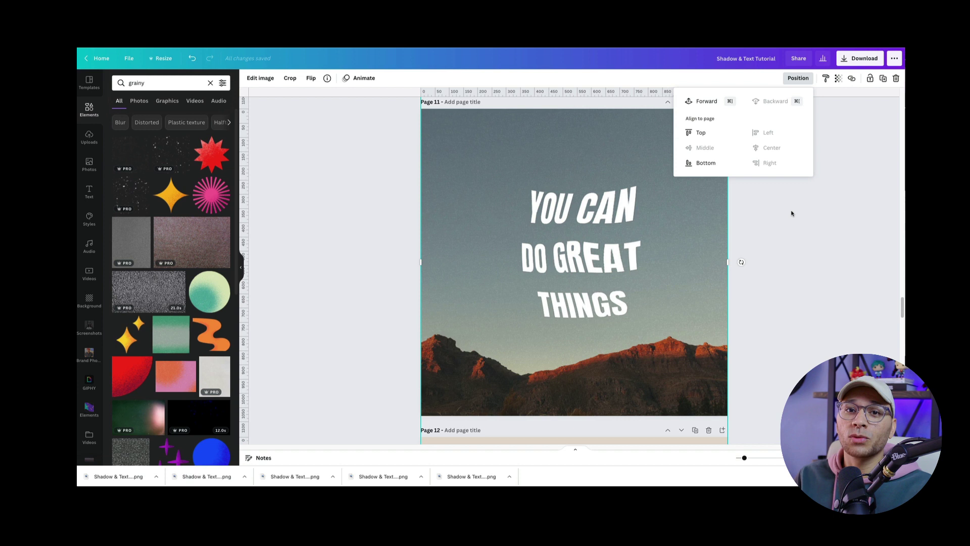
Step: Restore the mountain photo after accidentally deleting it
left_click(773, 198)
key("Delete")
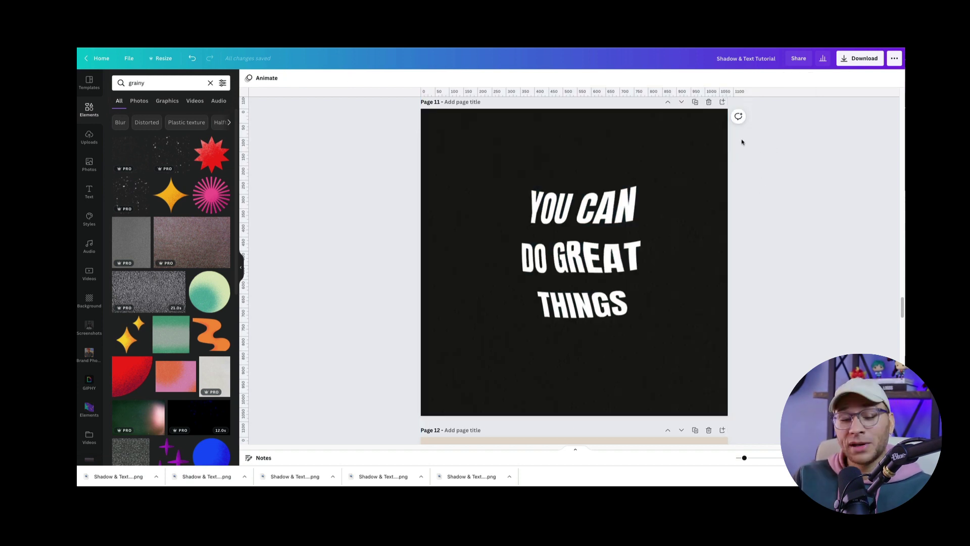
key("ctrl+z")
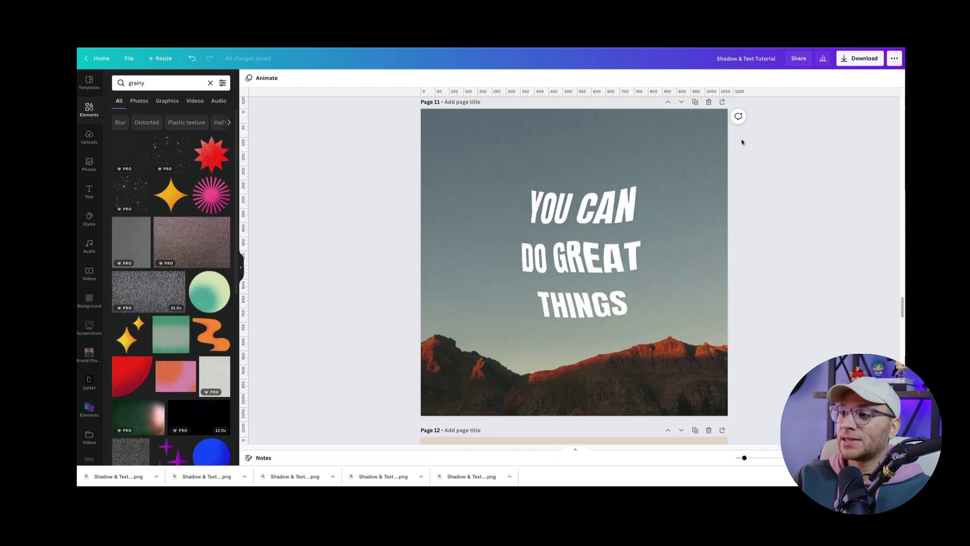
Step: Stretch the grain layer's bottom edge past the page edge to cover the whole photo
left_click(689, 178)
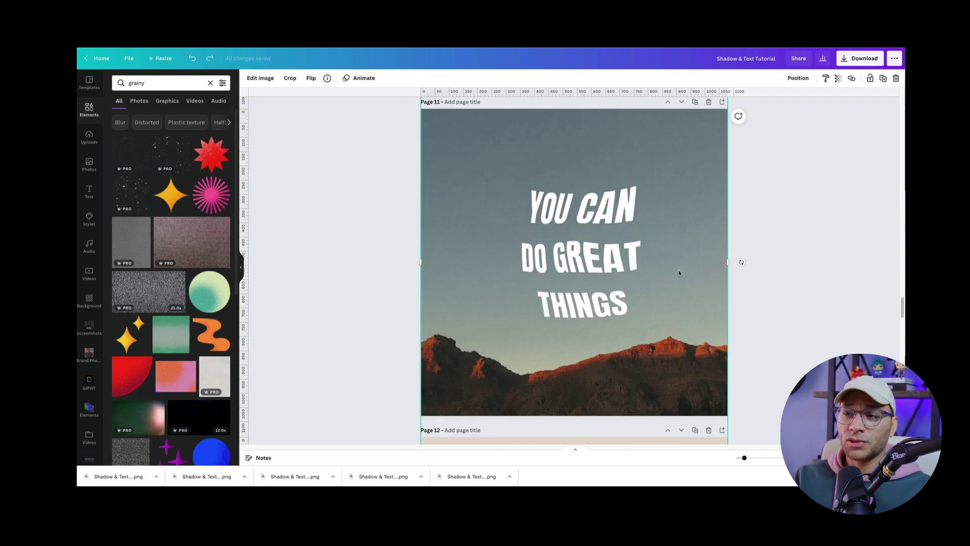
key("ctrl+minus")
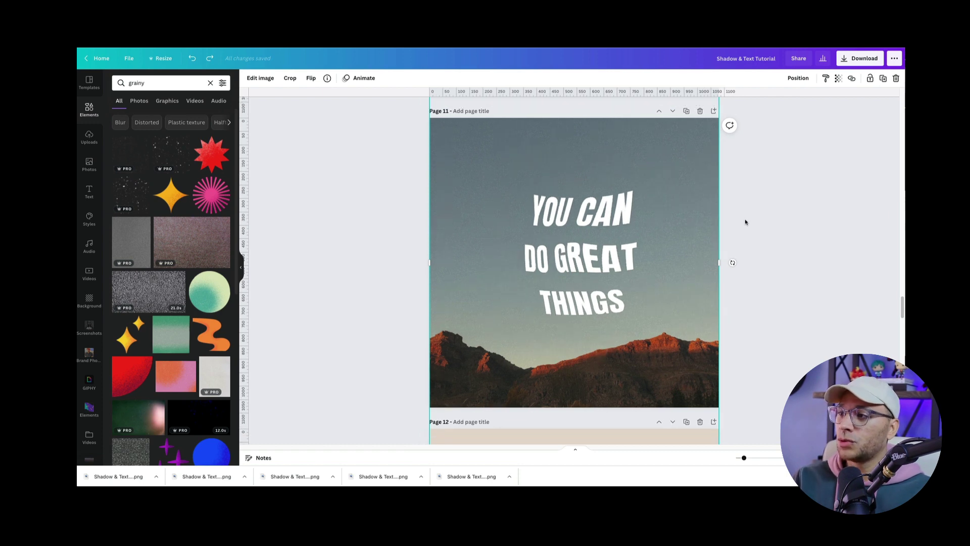
scroll(764, 142, "down", 2)
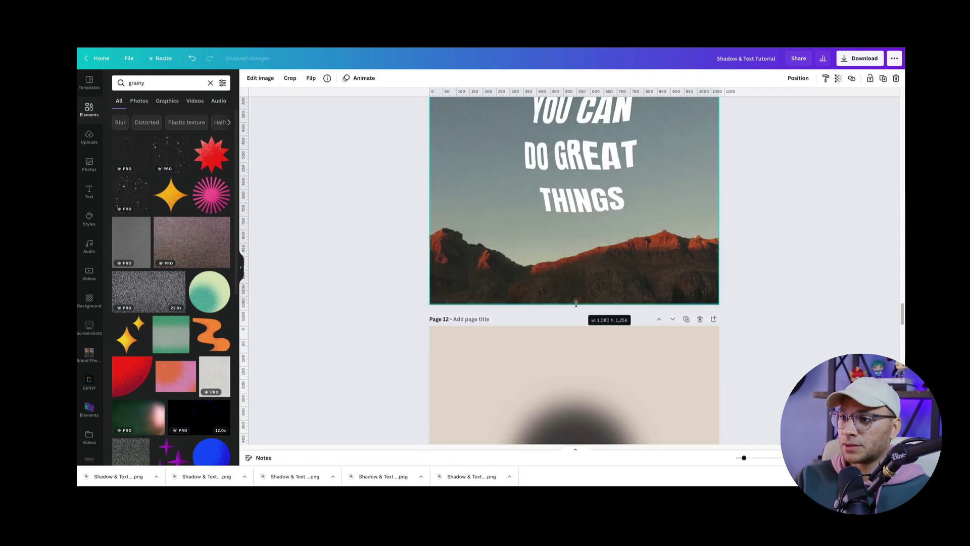
left_click_drag(576, 303, 575, 303)
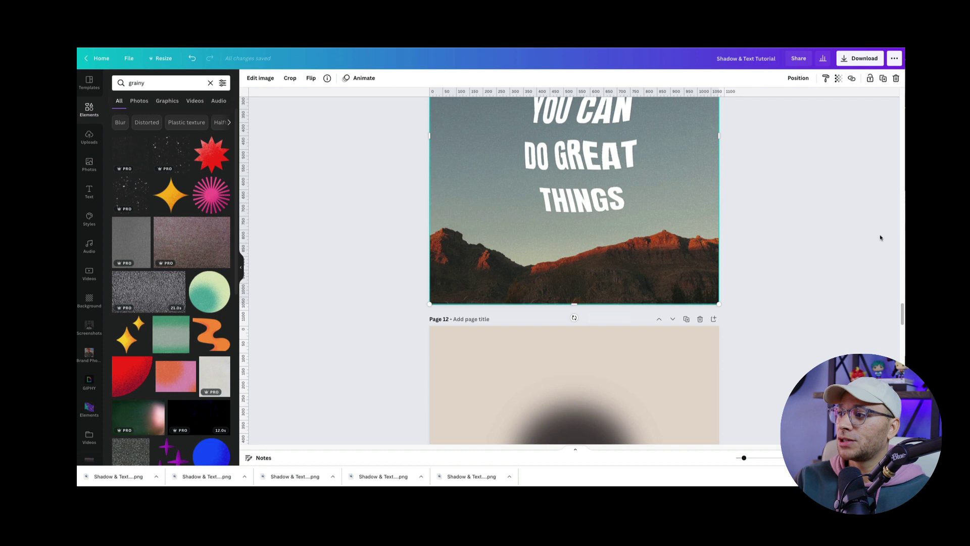
left_click(878, 297)
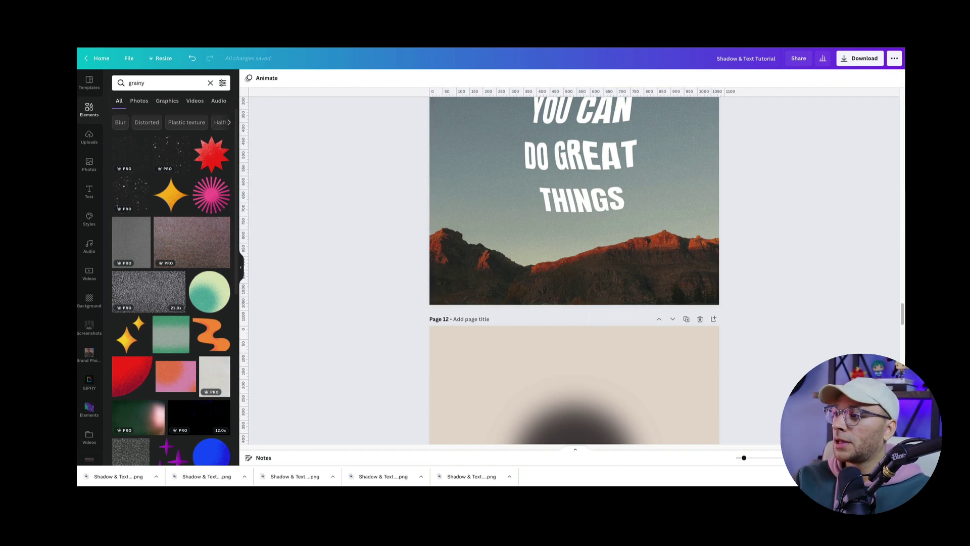
scroll(730, 119, "up", 2)
scroll(725, 214, "down", 1)
left_click(694, 232)
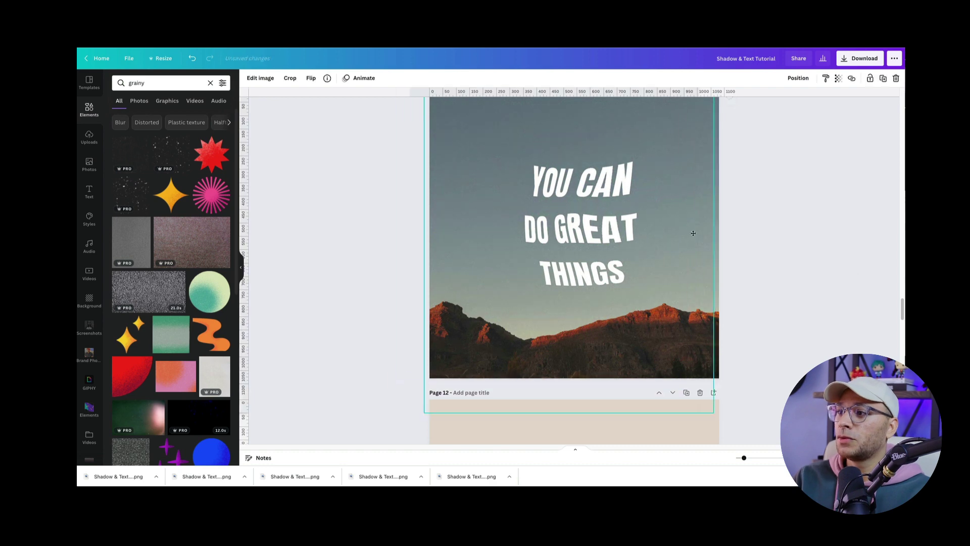